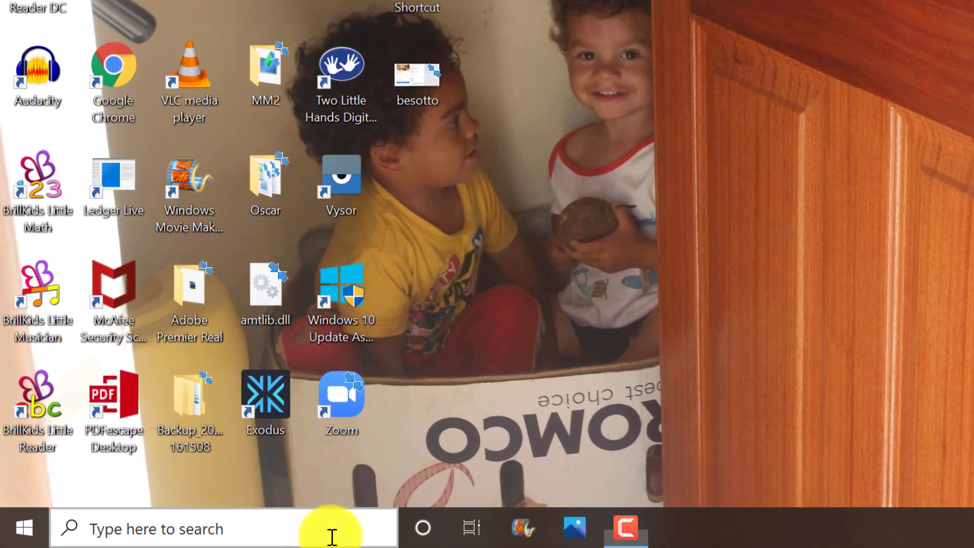
Search Windows for 'video editor' and launch the Video editor app.
click(332, 535)
text(vi)
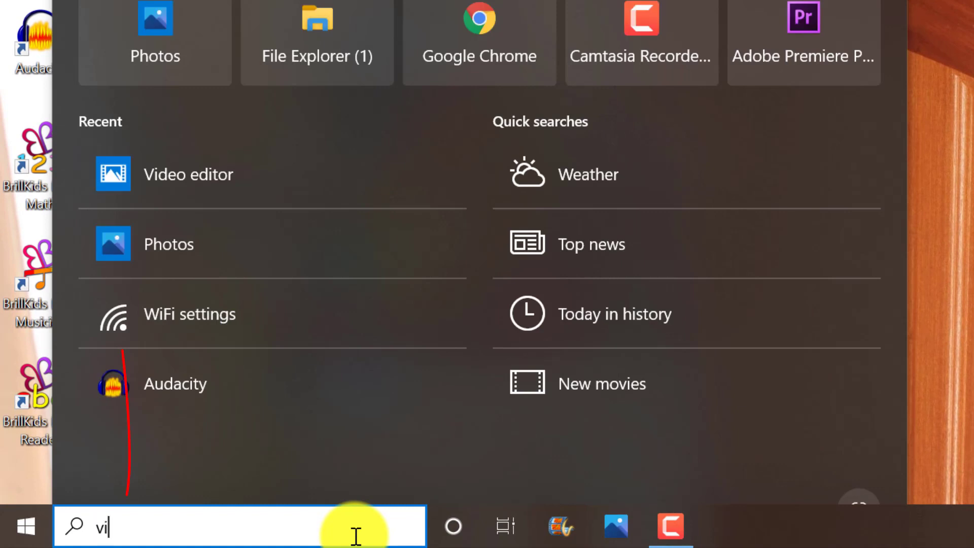
text(deo)
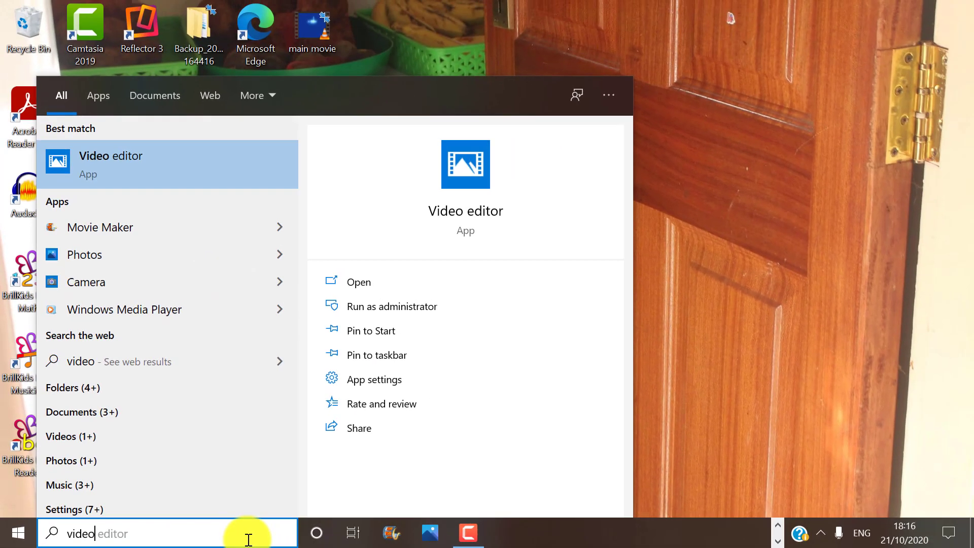
text(editor)
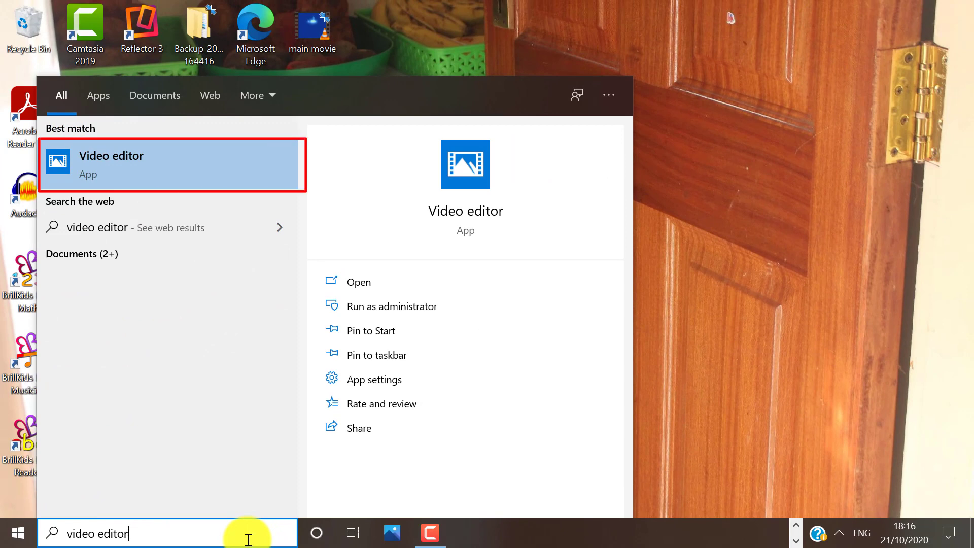
click(175, 180)
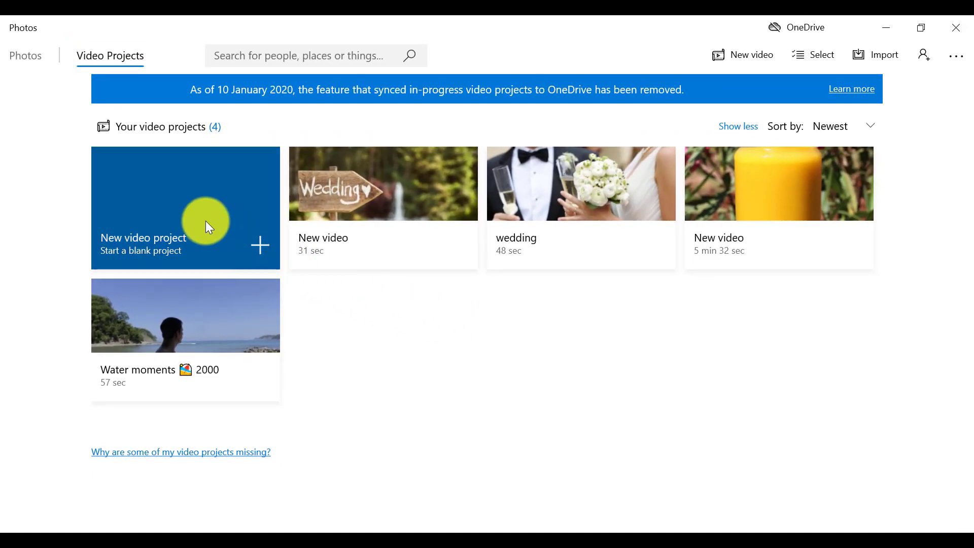
Create a new blank video project named 'Wedding Video'.
click(206, 223)
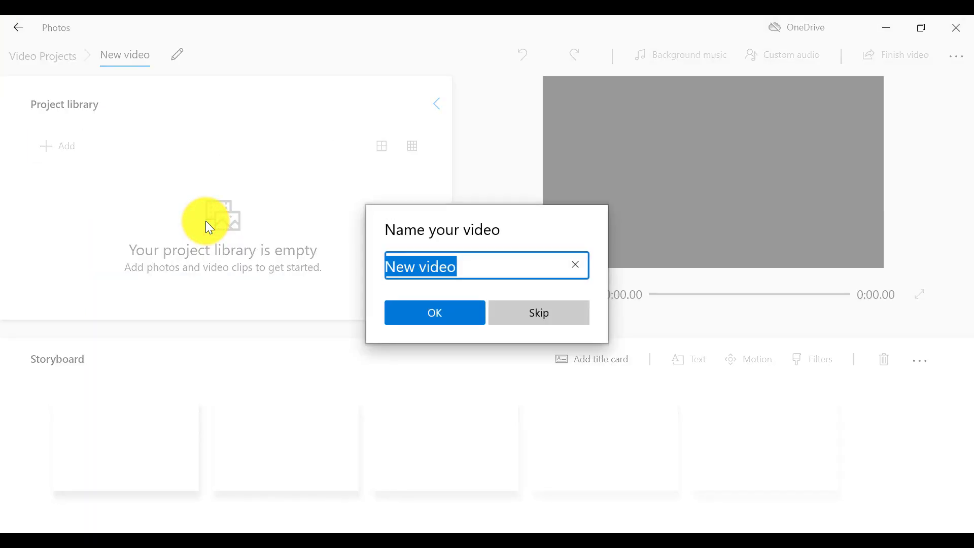
text(W)
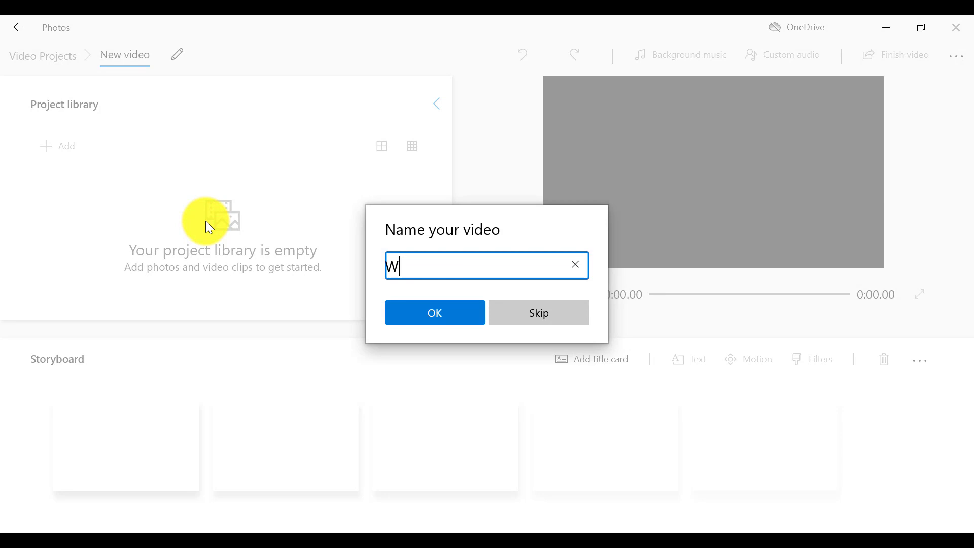
text(edding Video)
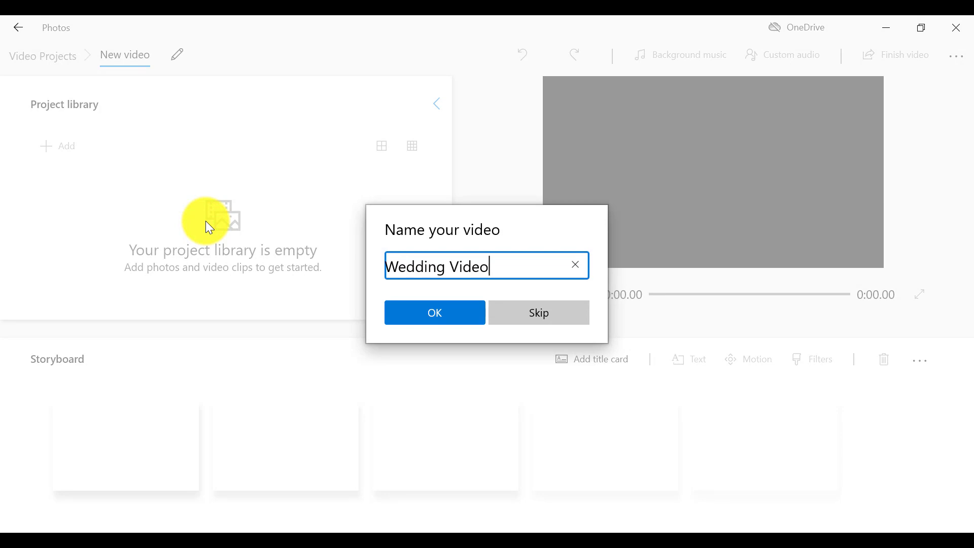
key(Return)
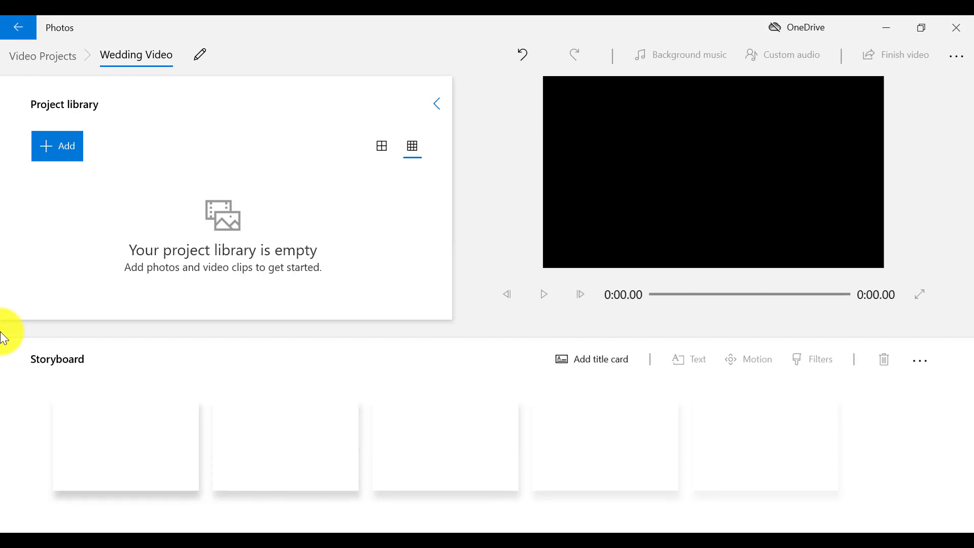
Import every photo and video clip from the wedding folder on this PC into the library.
click(50, 165)
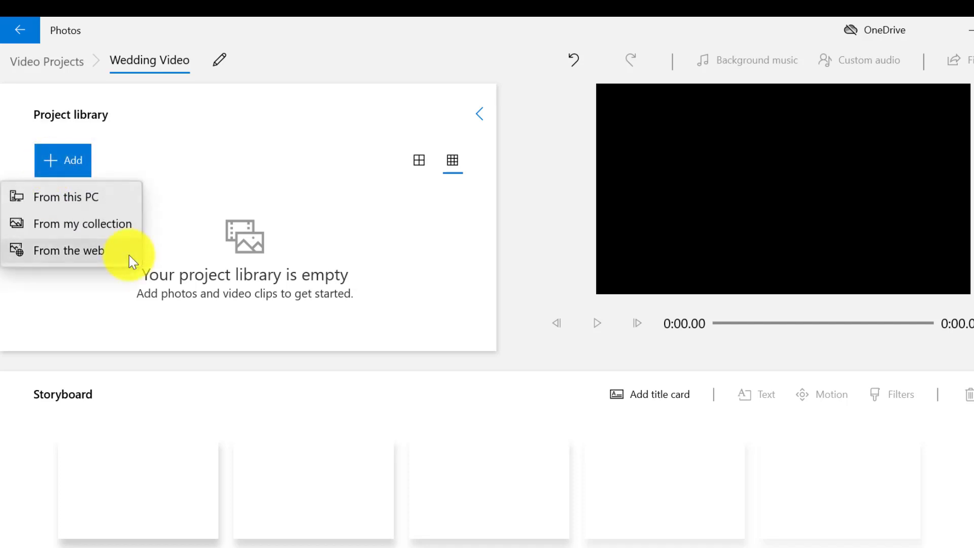
click(116, 195)
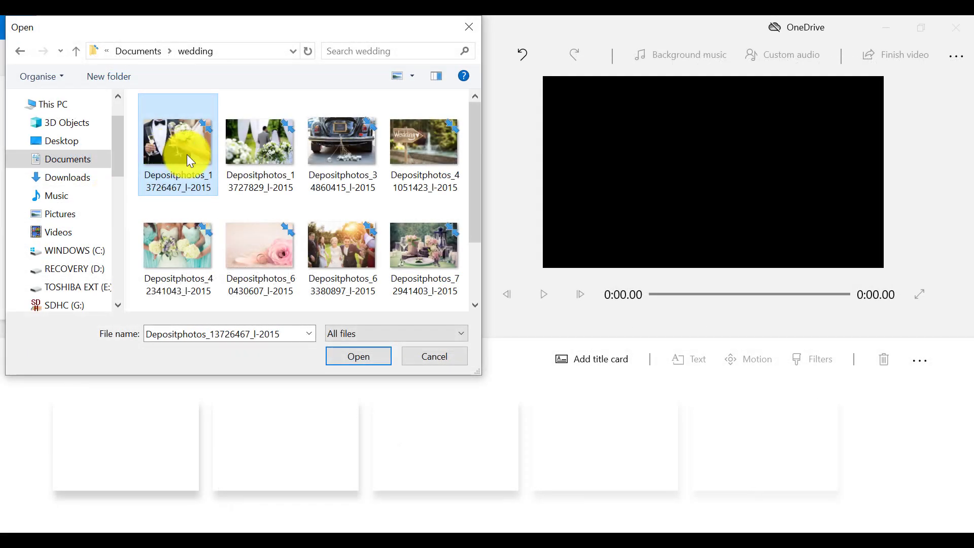
ctrl+click(252, 168)
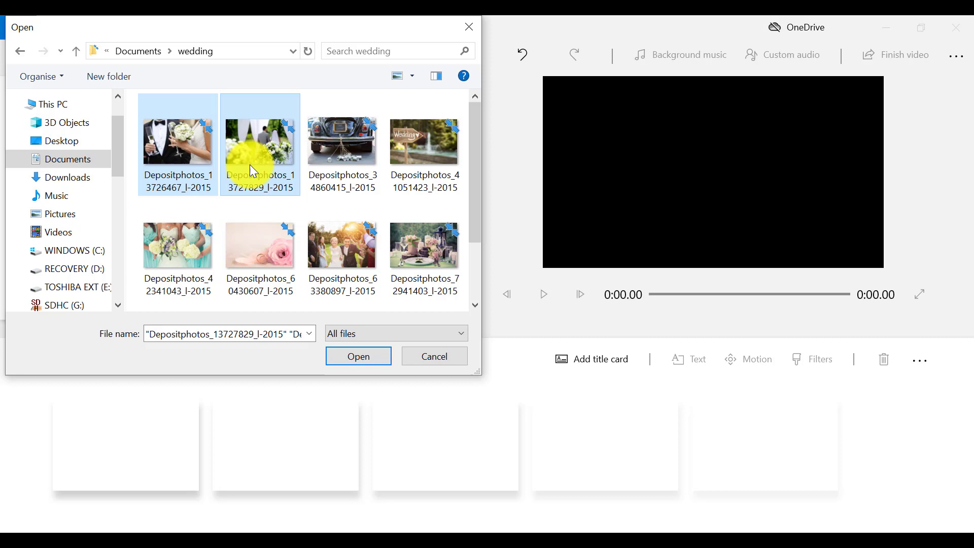
ctrl+click(366, 179)
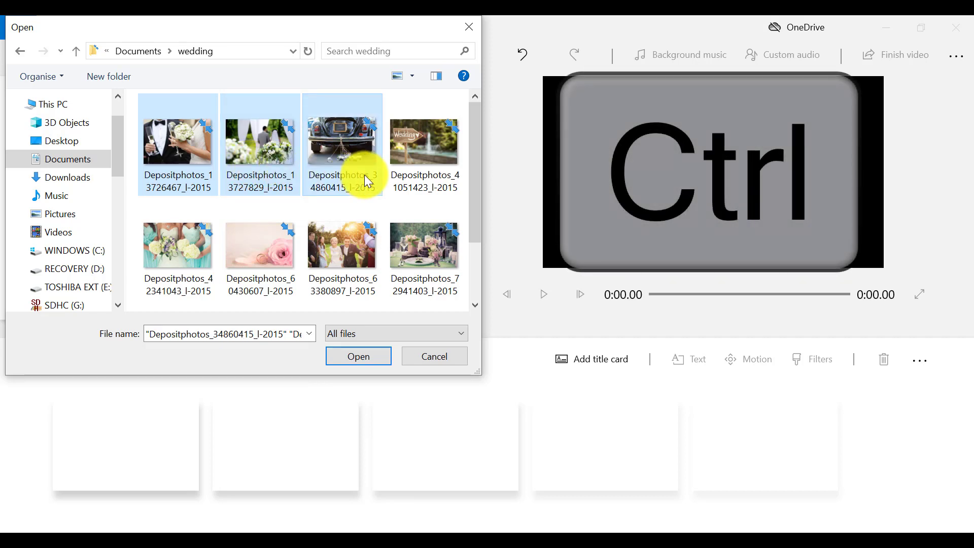
ctrl+click(424, 176)
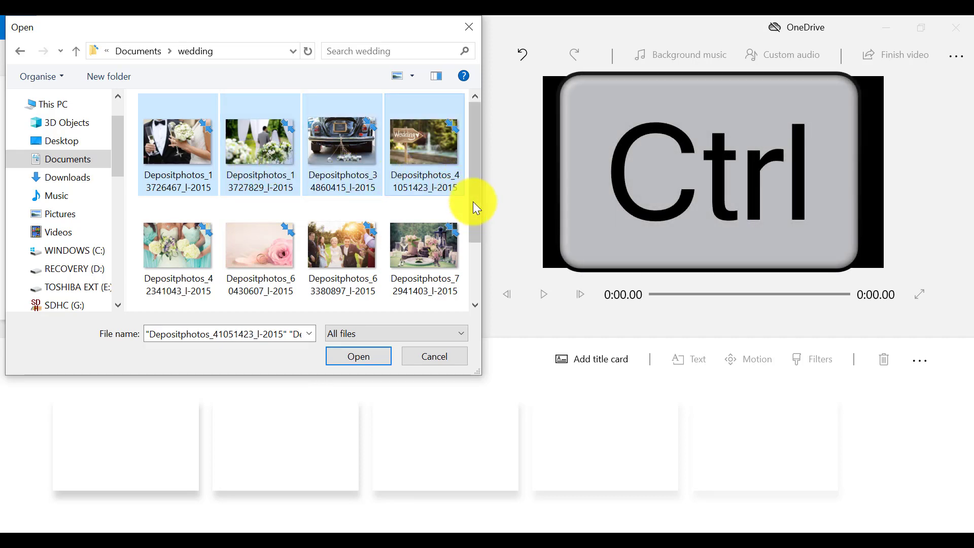
drag(473, 202, 474, 265)
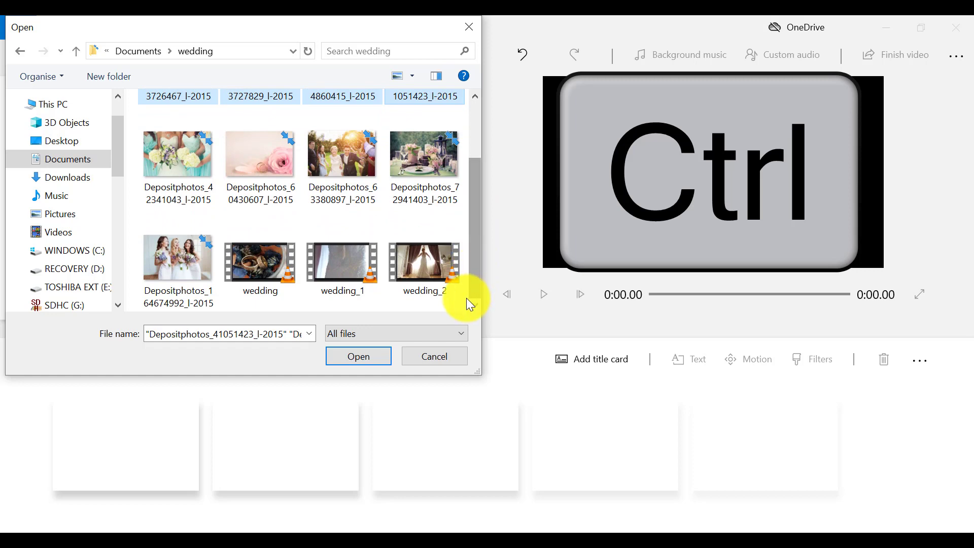
drag(467, 299, 198, 175)
mouse_move(477, 232)
mouse_down()
mouse_move(476, 165)
mouse_move(477, 238)
mouse_up()
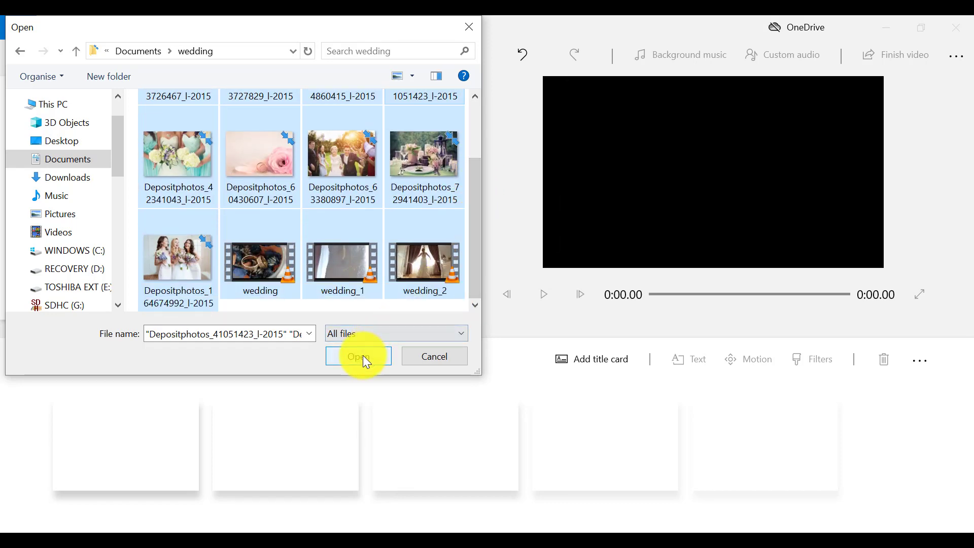
click(363, 355)
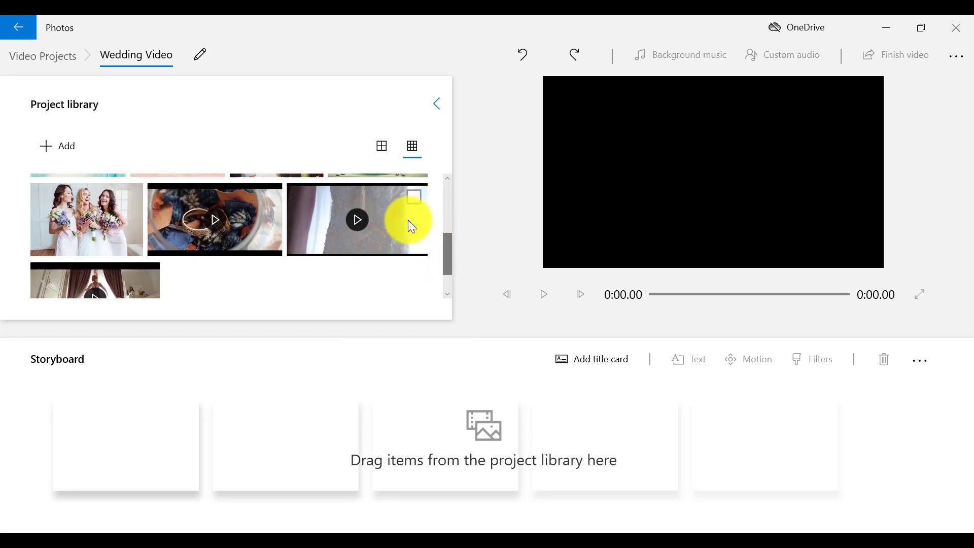
Place the 9.43-second wedding_1 clip on the storyboard and scrub back through its preview.
click(408, 206)
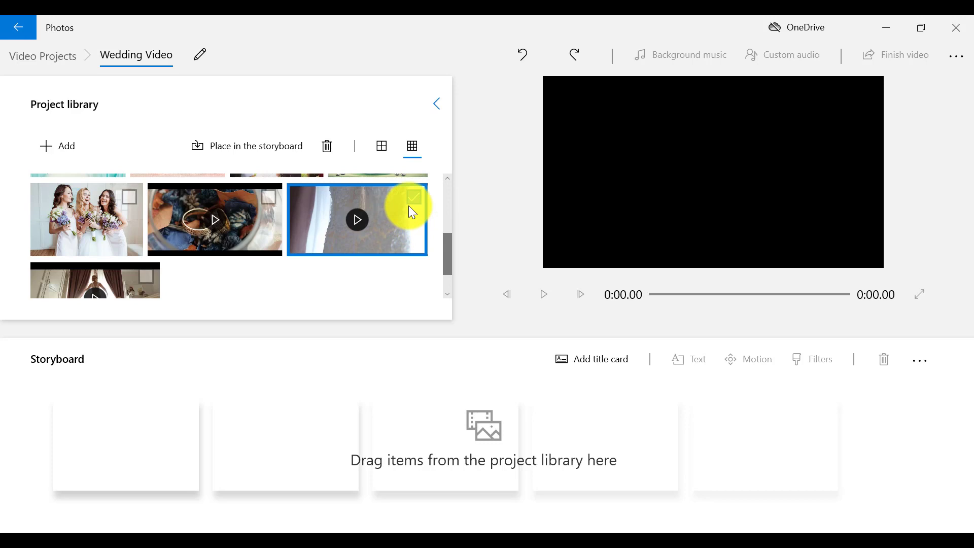
click(293, 150)
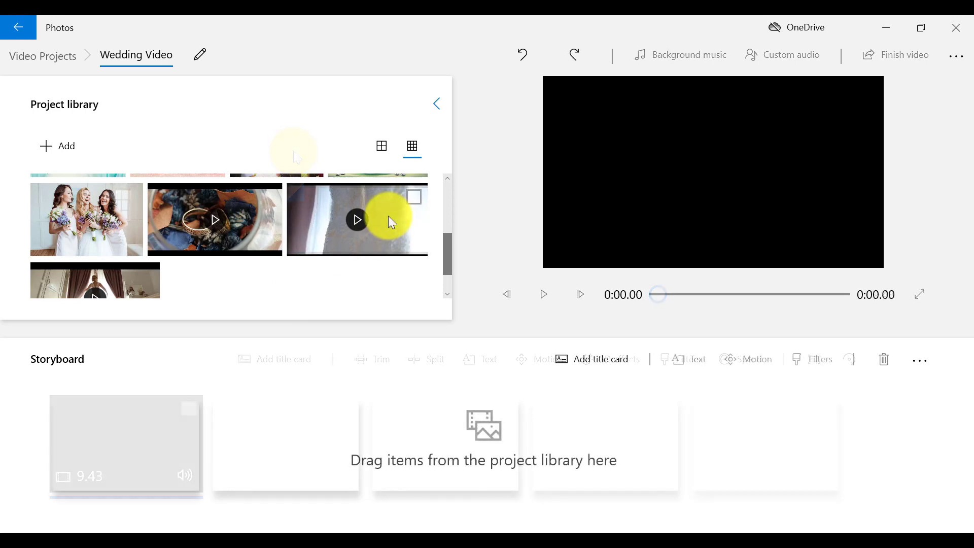
drag(388, 215, 147, 455)
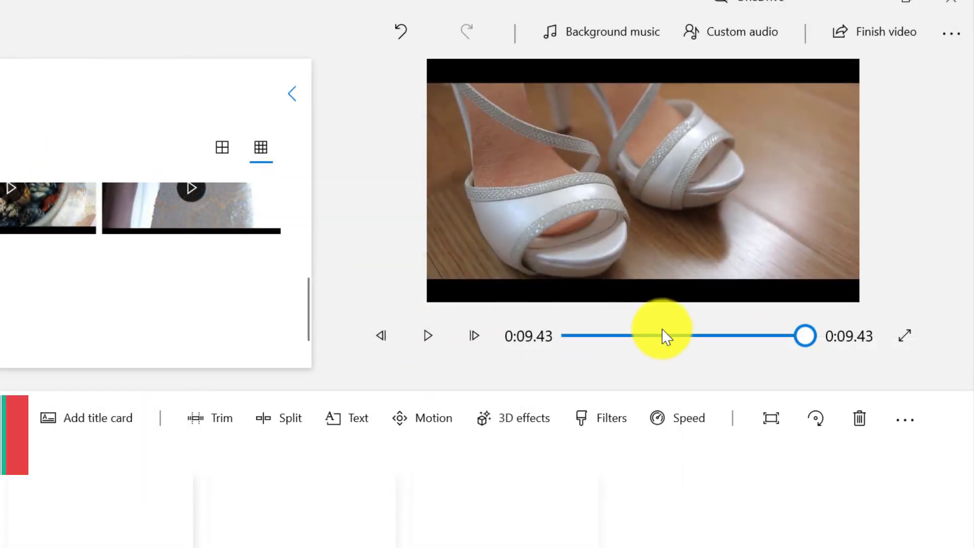
drag(804, 336, 744, 326)
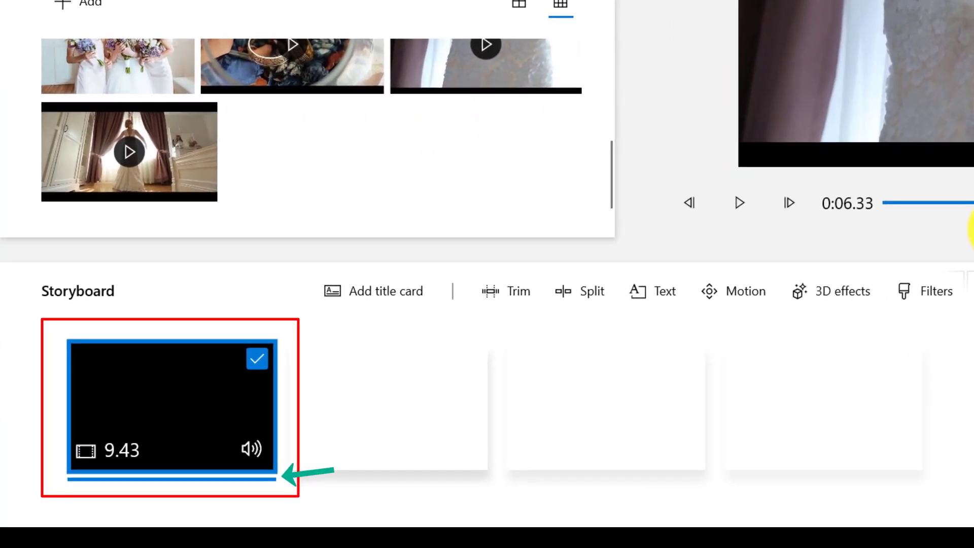
Split the wedding_1 clip at 0:04.70 into 4.7 and 4.73-second parts.
click(594, 295)
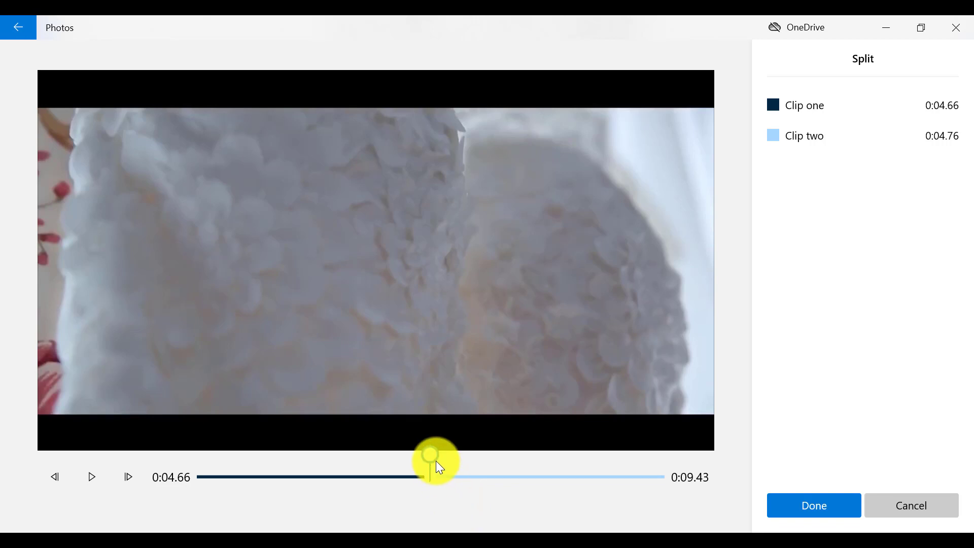
mouse_move(433, 457)
mouse_down()
mouse_move(559, 465)
mouse_move(427, 457)
mouse_move(549, 466)
mouse_move(435, 452)
mouse_up()
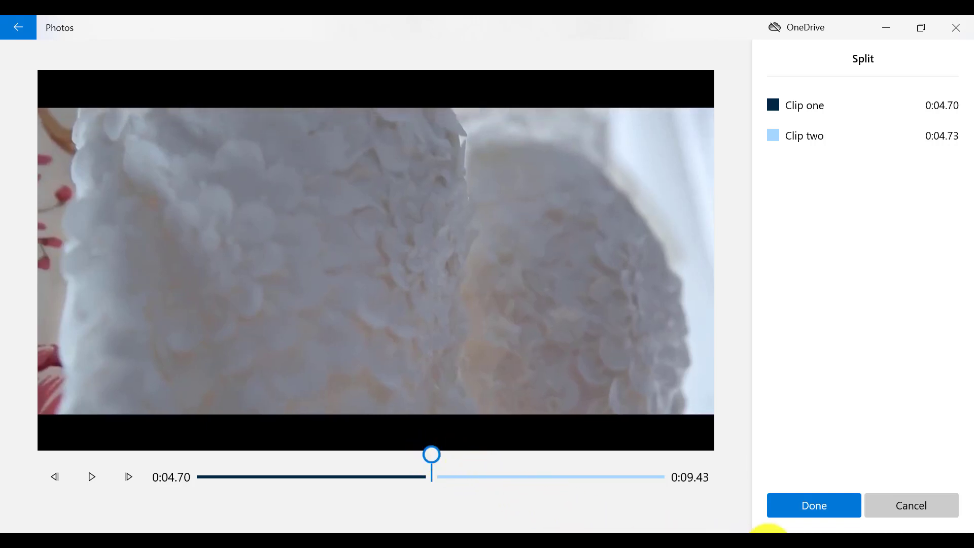
click(819, 507)
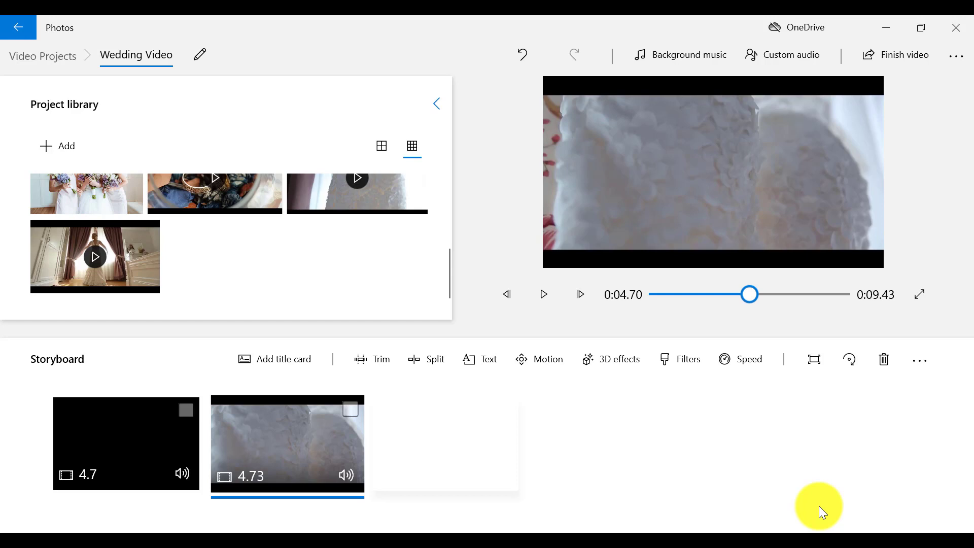
Split the 4.73-second clip at 0:02.46 into 2.47 and 2.27-second parts.
click(441, 363)
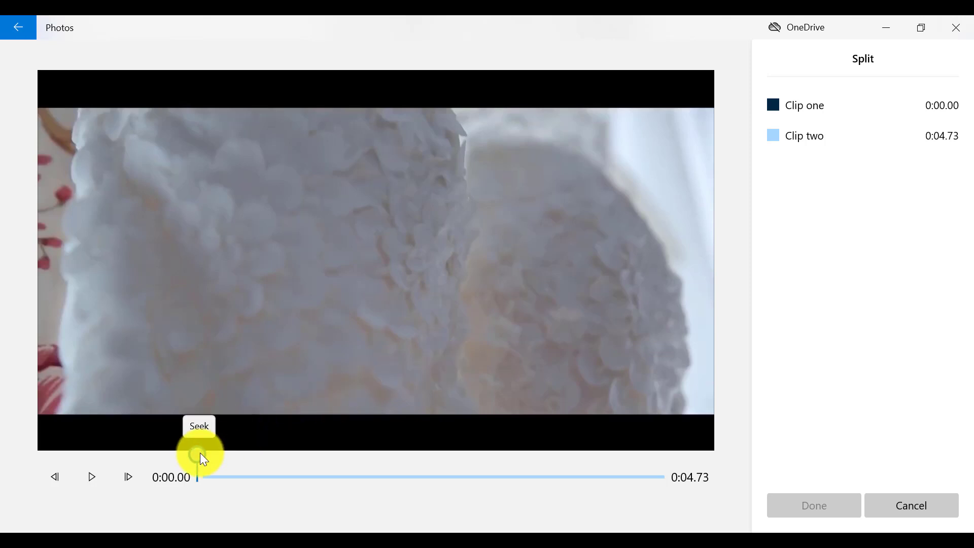
drag(200, 452, 447, 470)
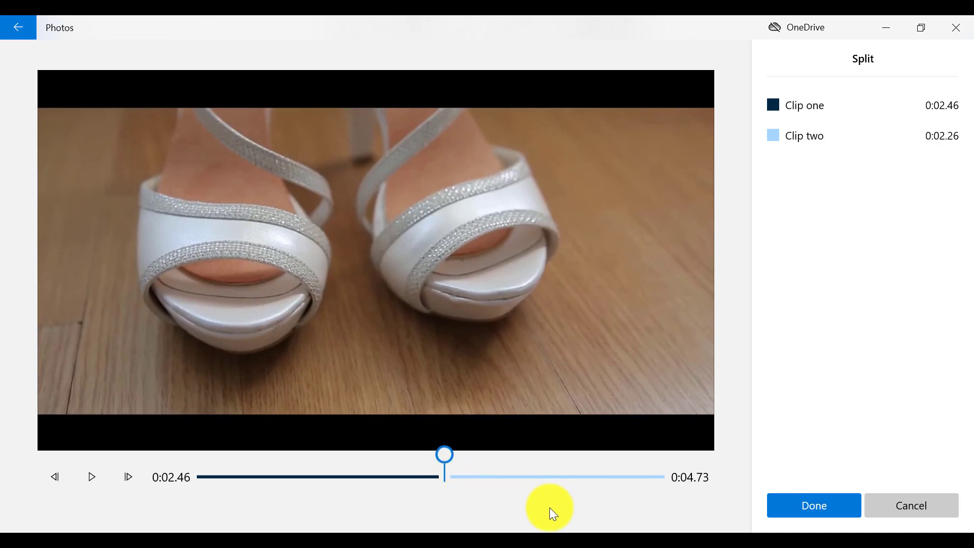
click(792, 506)
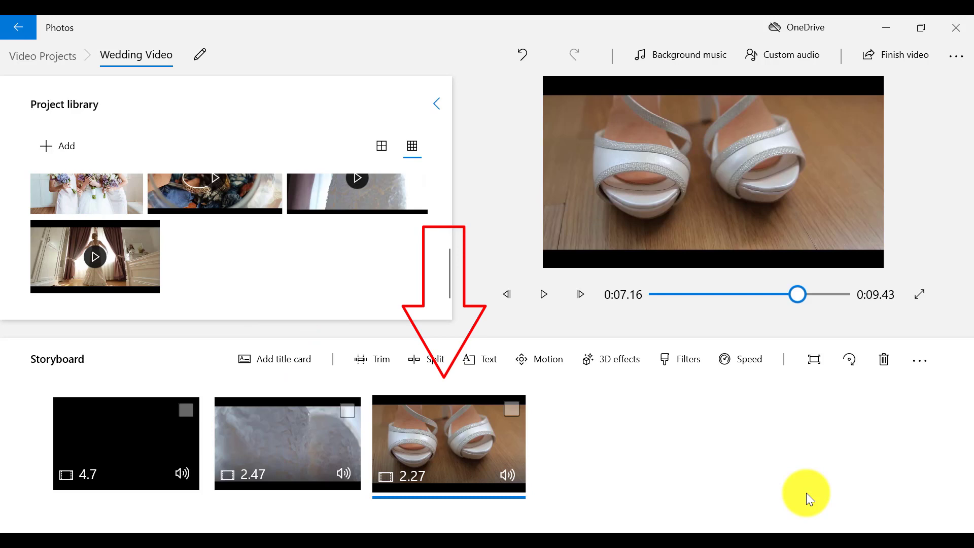
Delete the 2.47-second middle clip, keeping the 4.7 and 2.27-second clips.
key(ctrl+z)
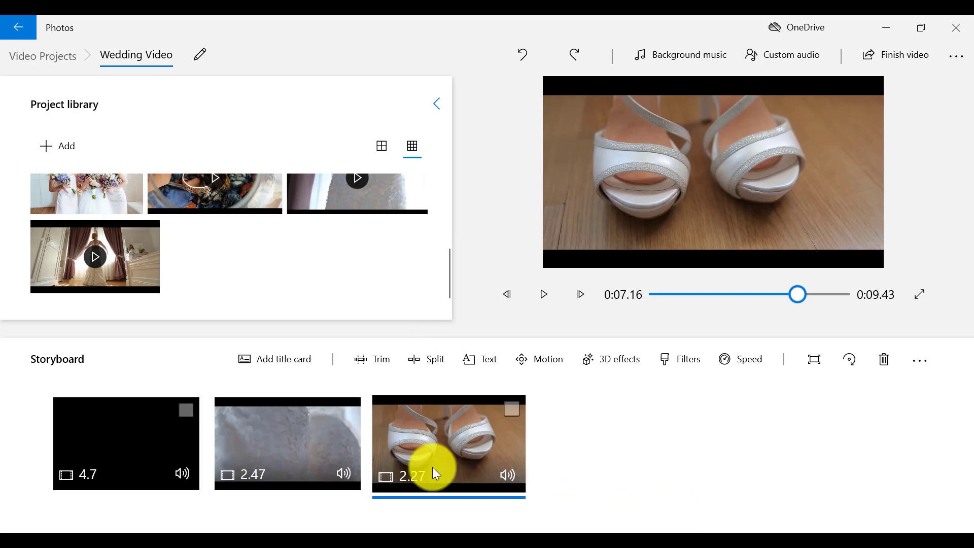
click(330, 447)
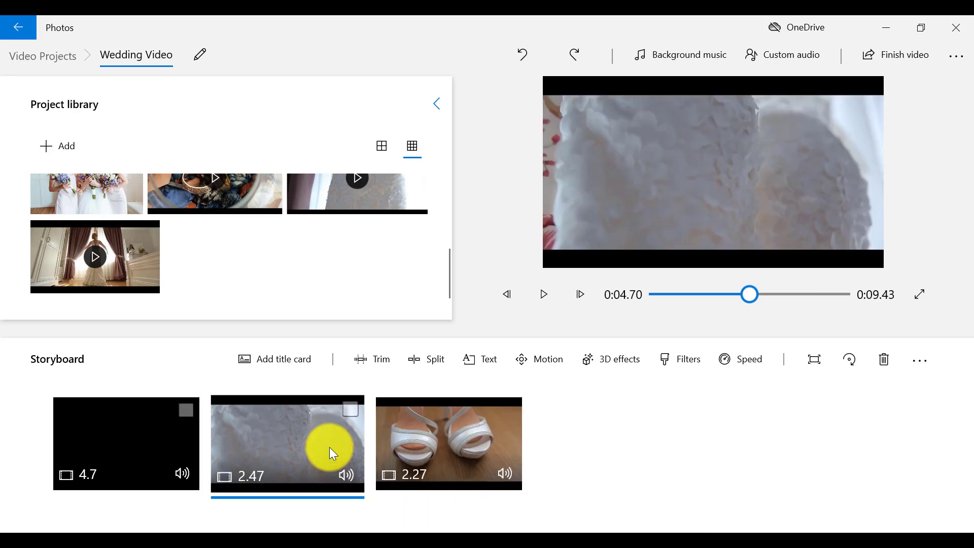
key(Delete)
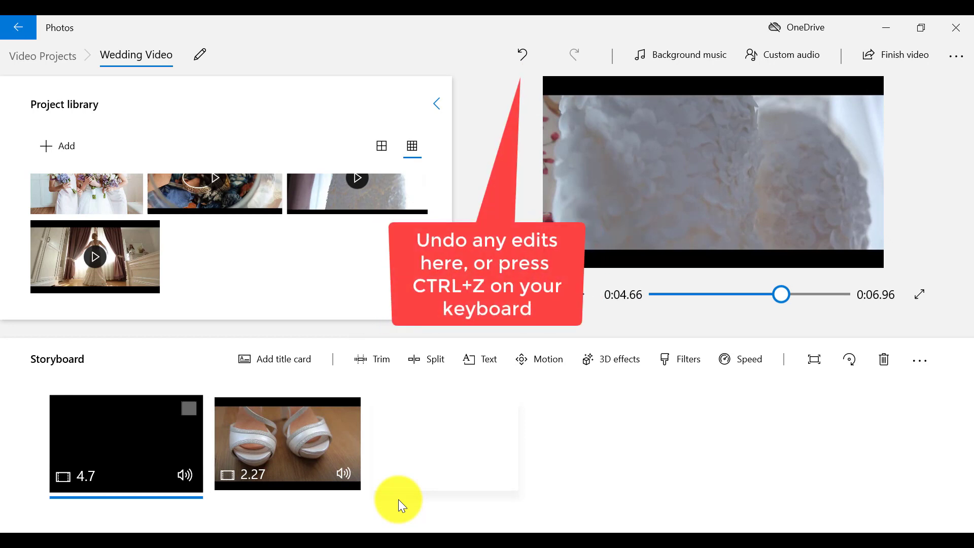
key(ctrl+z)
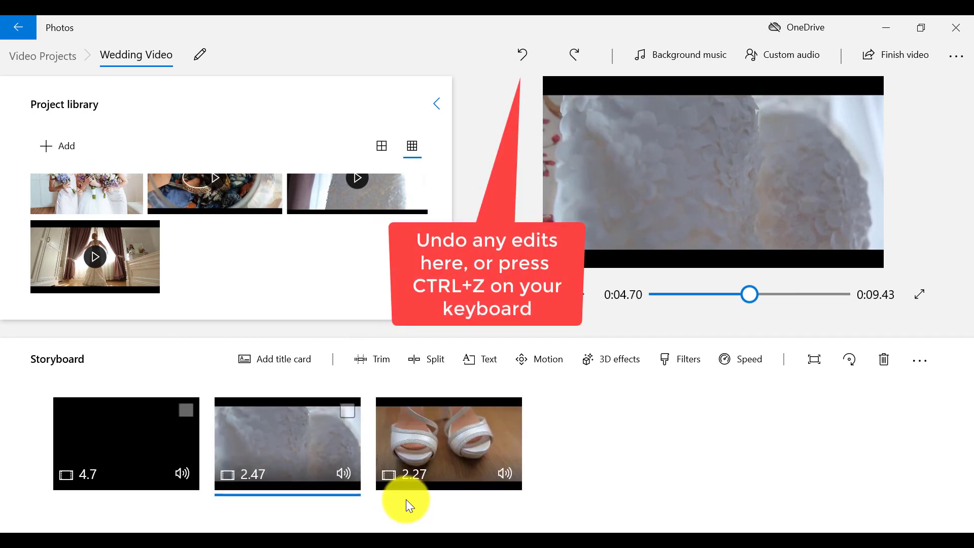
click(883, 361)
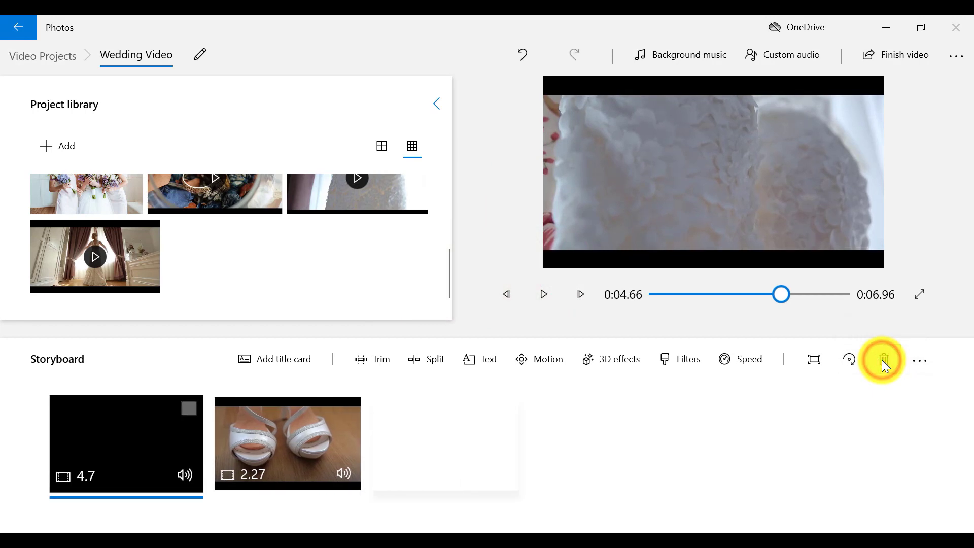
click(156, 475)
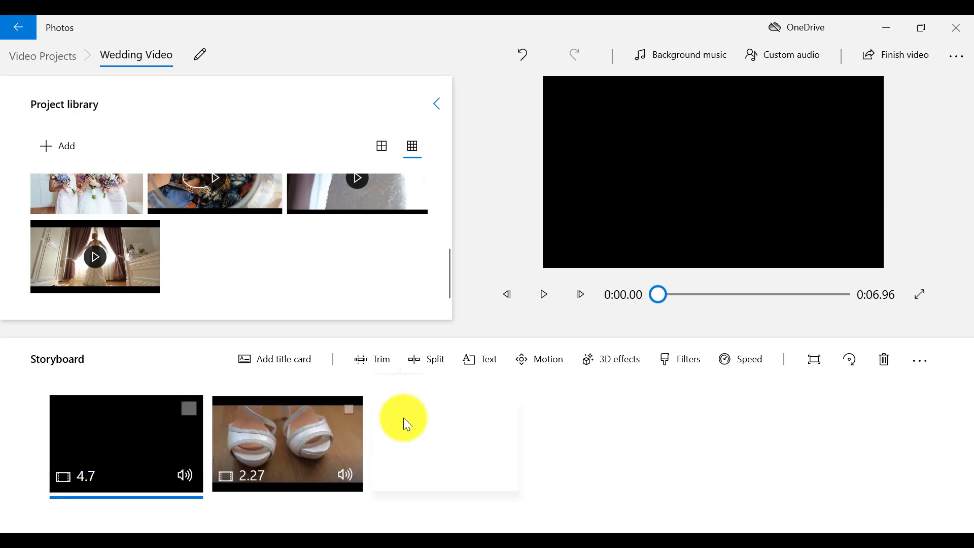
Title the first clip 'DANUT AND JULIA' in Classic style, large and centred, for about 3.1 seconds.
click(483, 364)
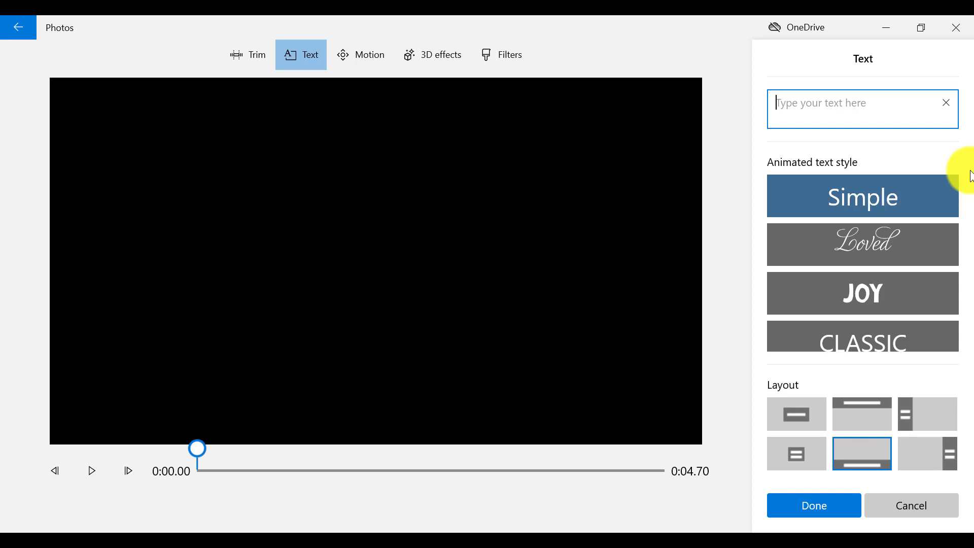
text(DANUT AND JULIA)
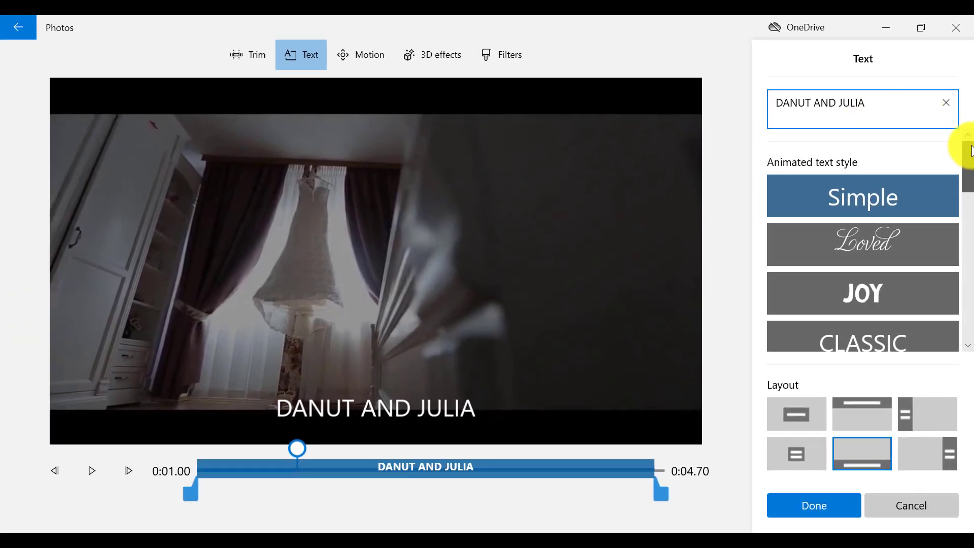
drag(970, 151, 970, 174)
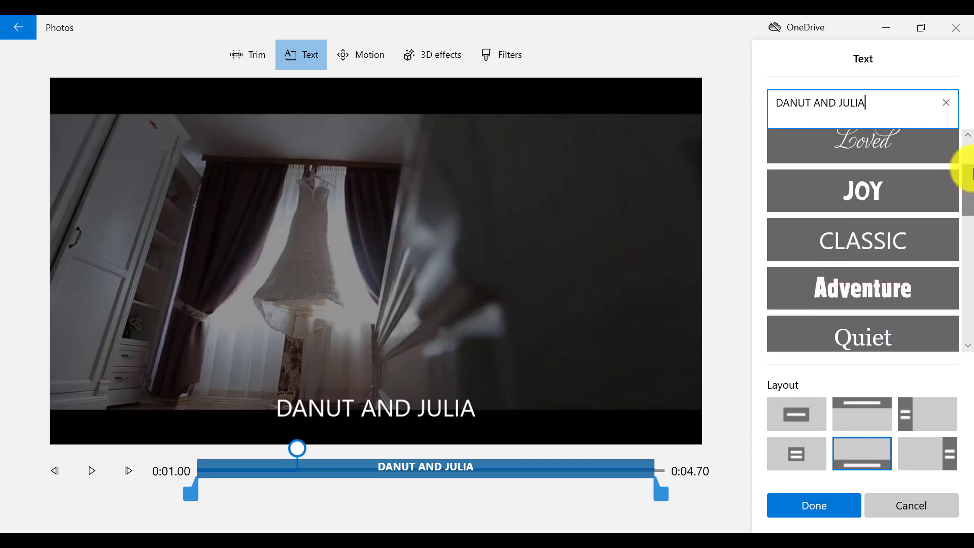
click(876, 239)
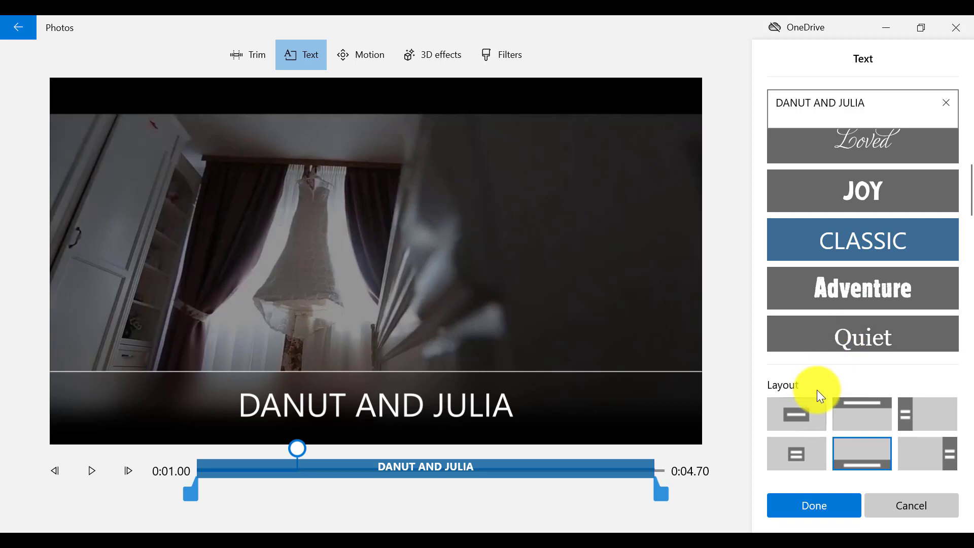
click(809, 416)
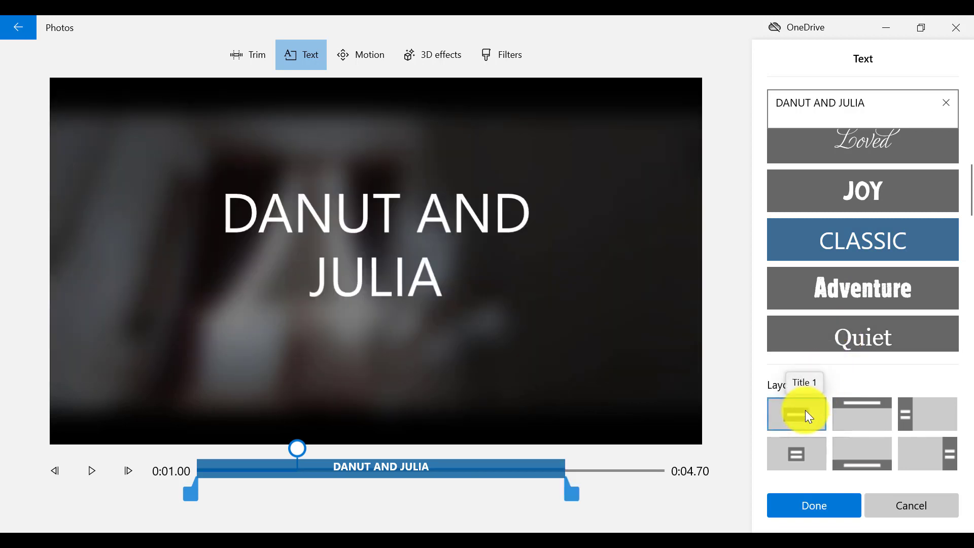
drag(567, 467, 515, 454)
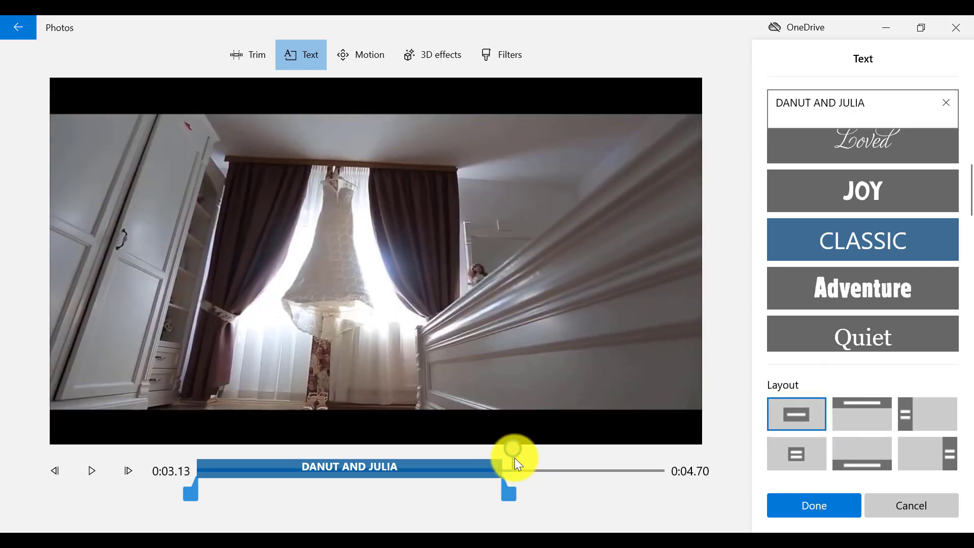
drag(513, 498, 536, 499)
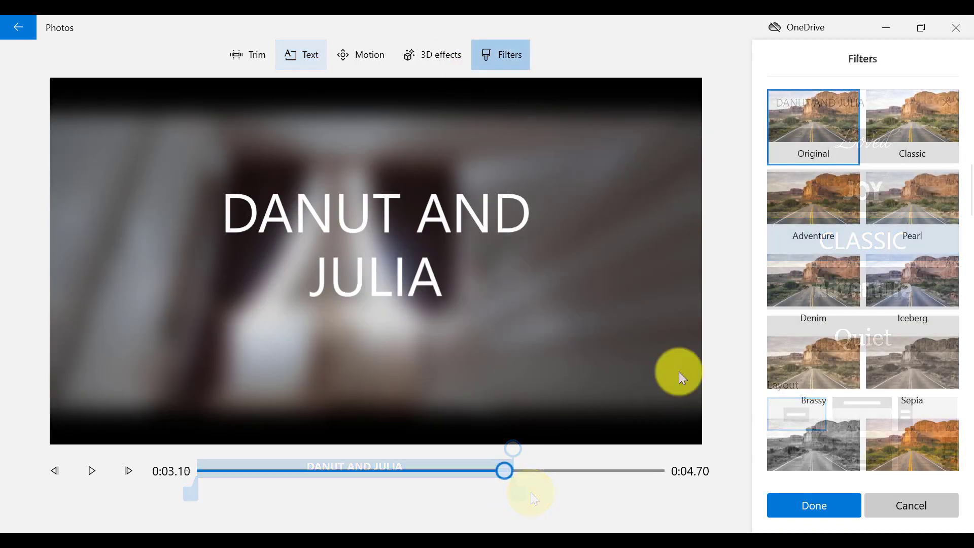
click(783, 508)
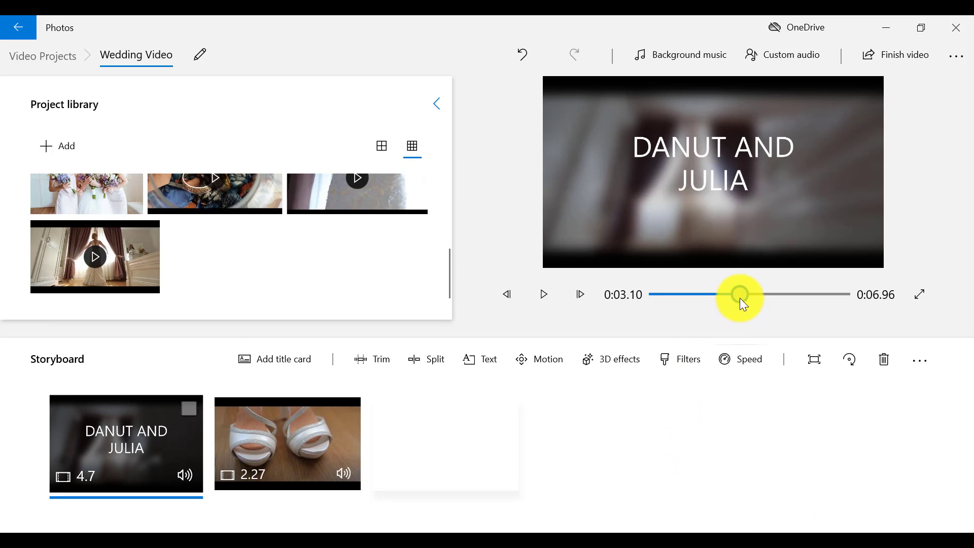
Play the video from the start to review the title, and change the shoe clip's speed.
drag(740, 295, 653, 296)
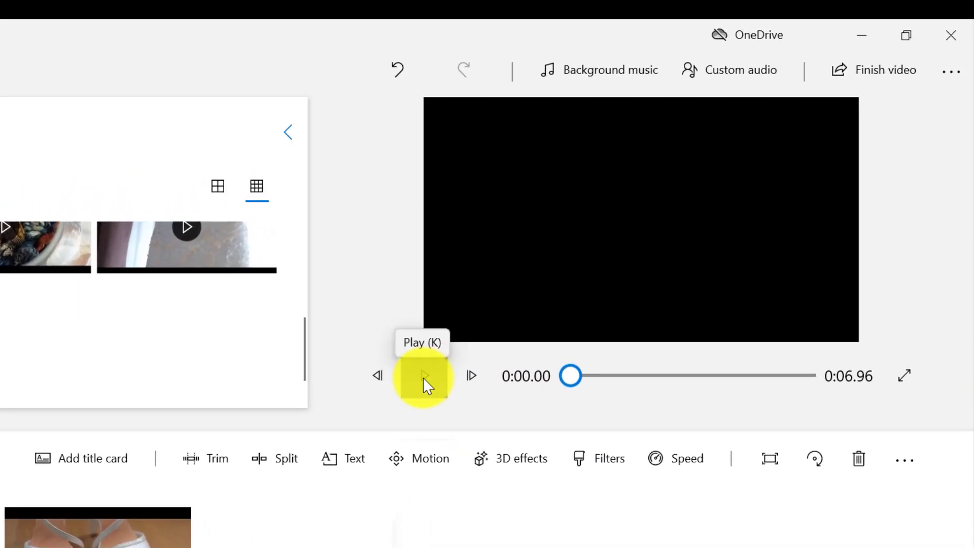
click(423, 377)
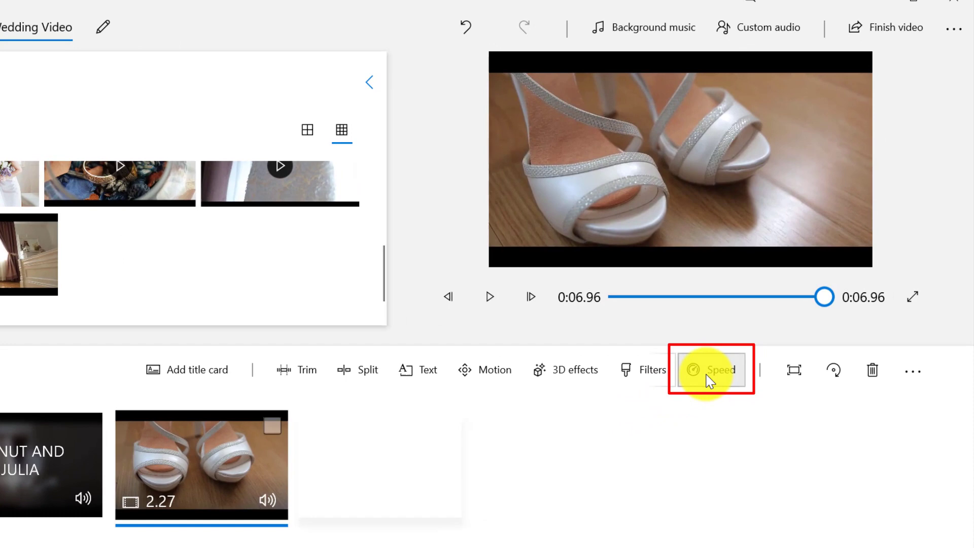
click(709, 378)
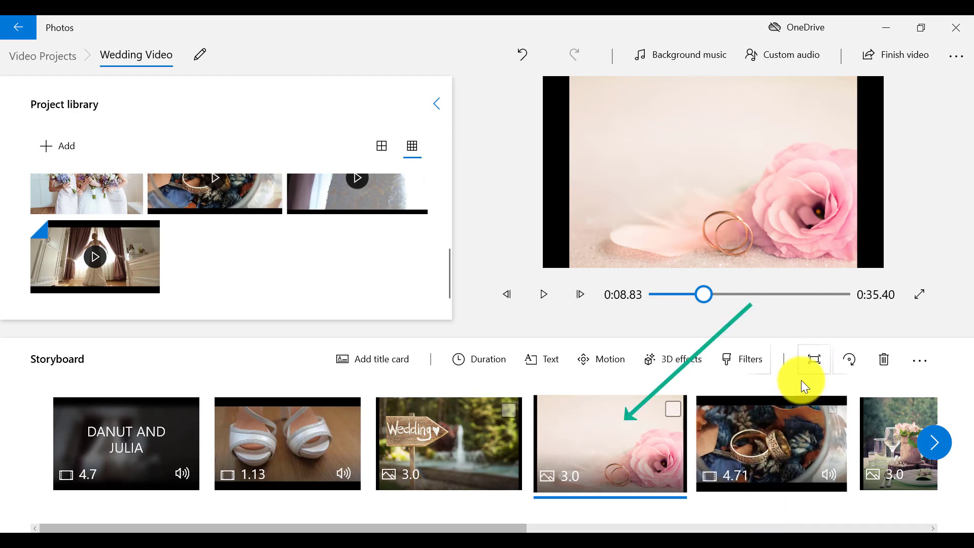
Remove the black bars from the rose-and-rings photo so it fills the frame.
click(808, 365)
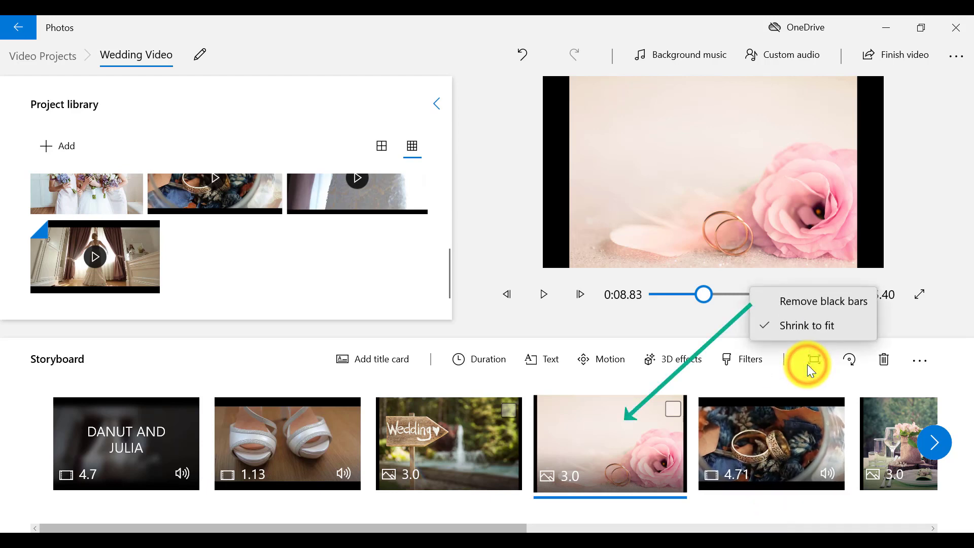
click(810, 300)
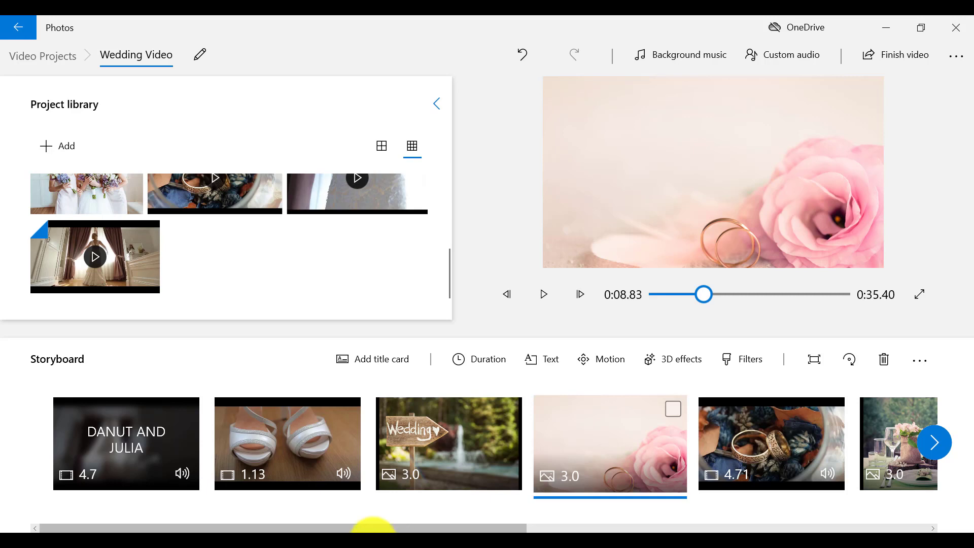
Insert a blue 3-second title card before the first storyboard clip.
click(138, 453)
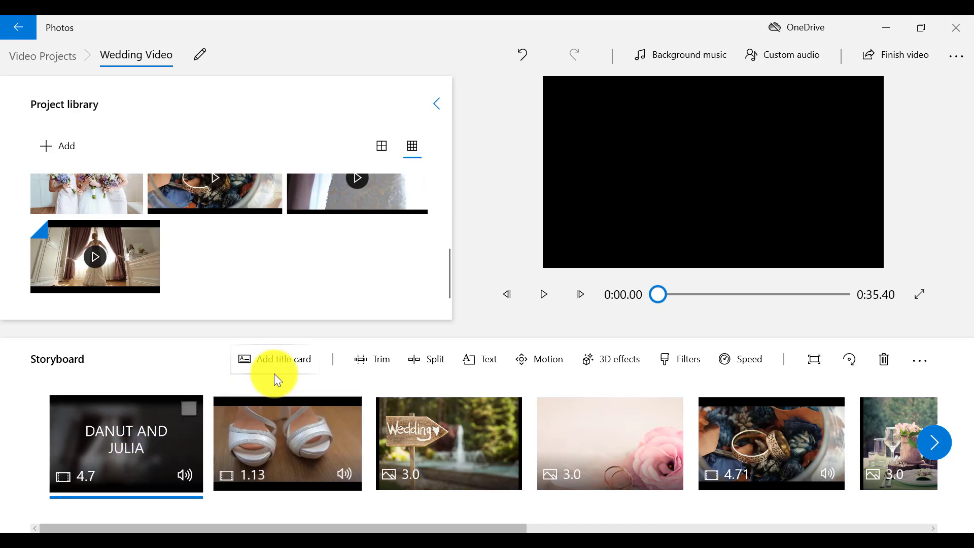
click(285, 361)
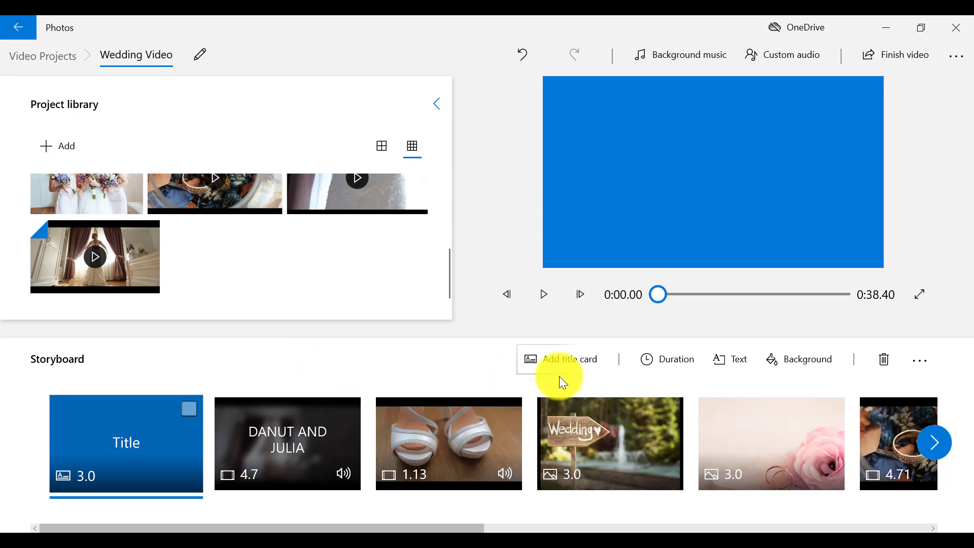
Replace the title card's placeholder text with 'WEDDING VIDEO 2021' and keep the Simple style.
click(728, 368)
double_click(830, 102)
key(BackSpace)
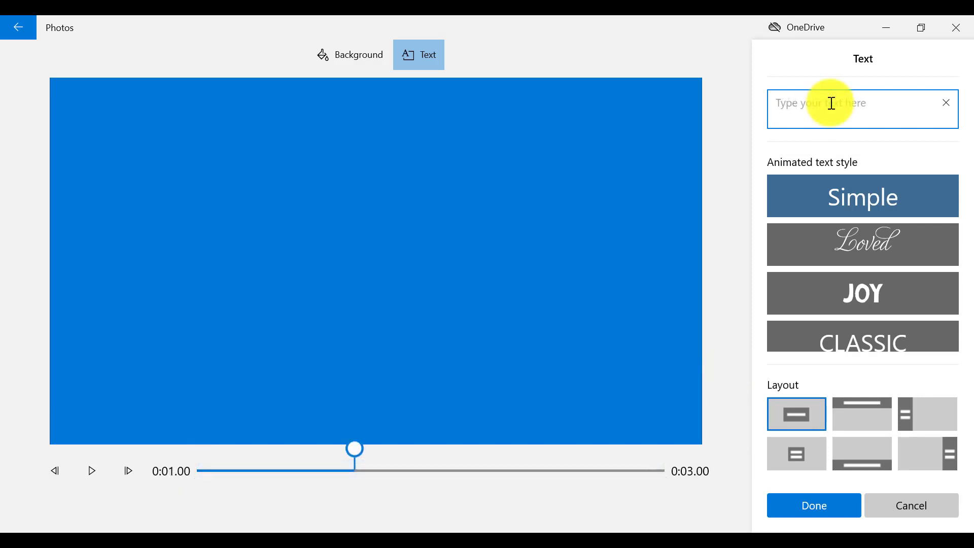
text(WEDDING VIDEO)
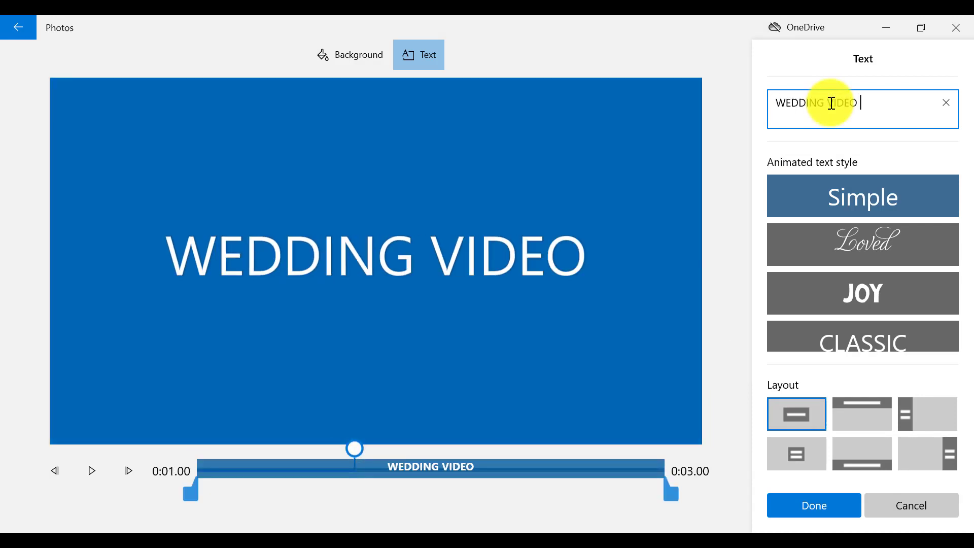
text( 2021)
scroll(959, 304, down, 5)
scroll(961, 228, up, 5)
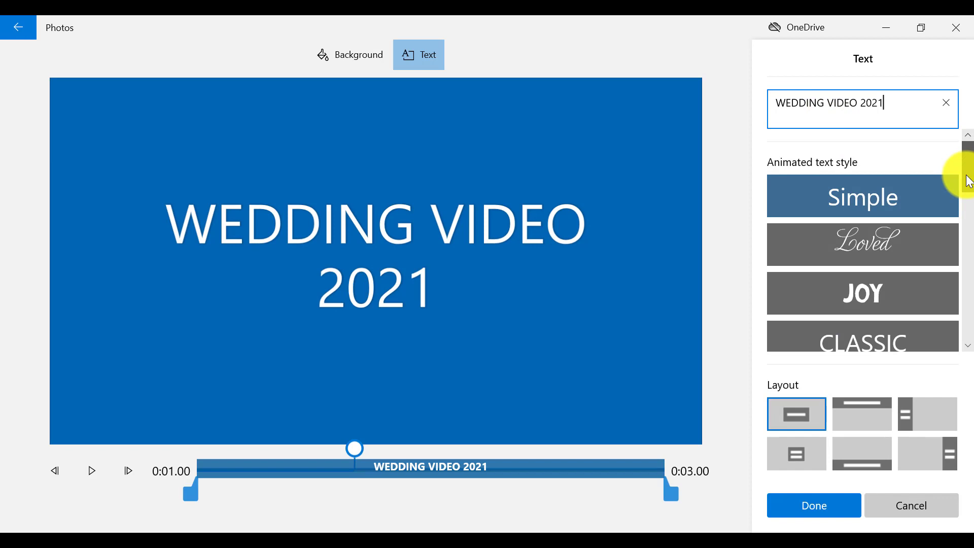
click(892, 195)
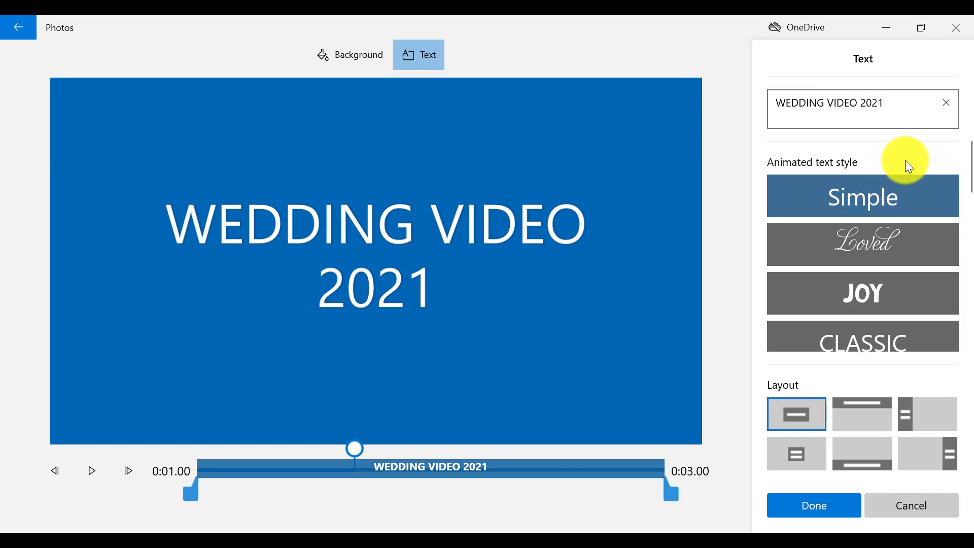
click(357, 60)
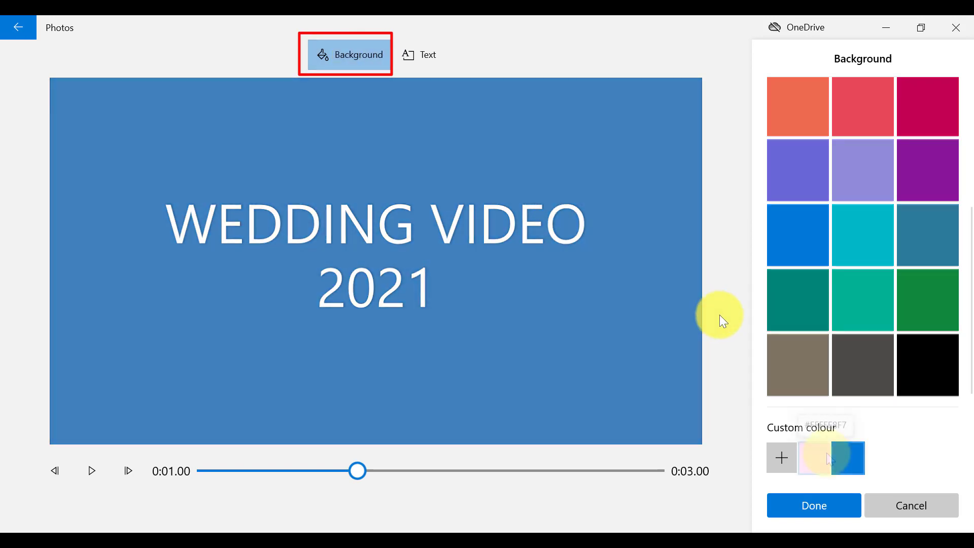
Give the title card a custom lavender background colour.
click(827, 457)
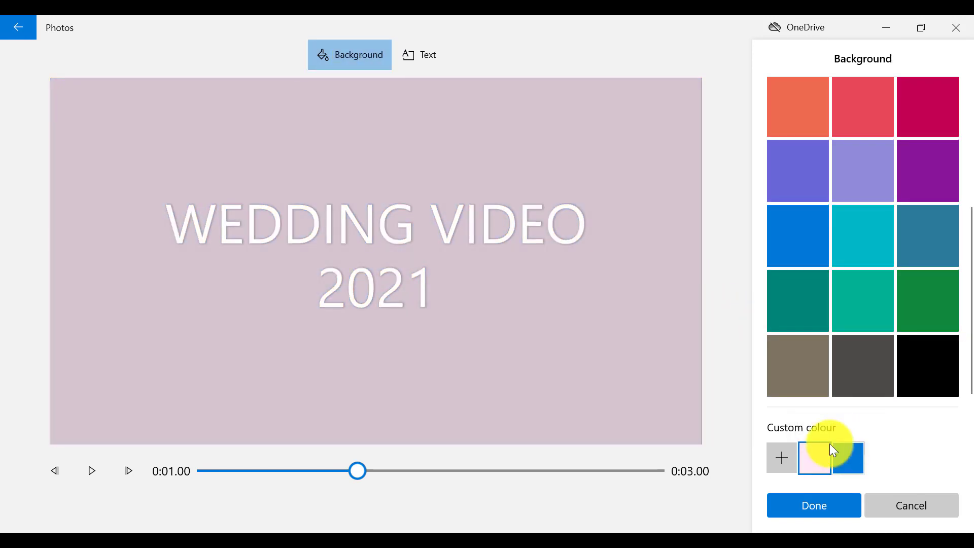
click(789, 454)
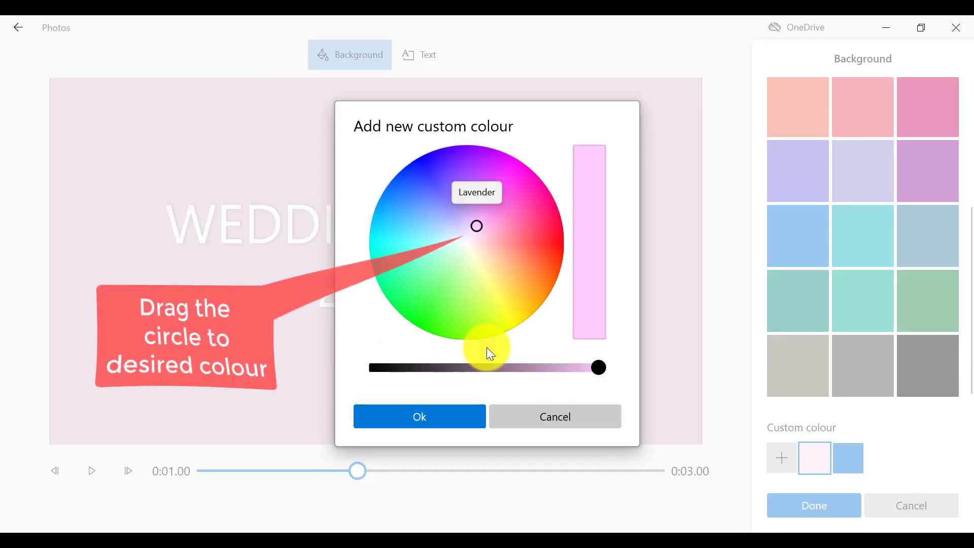
click(457, 416)
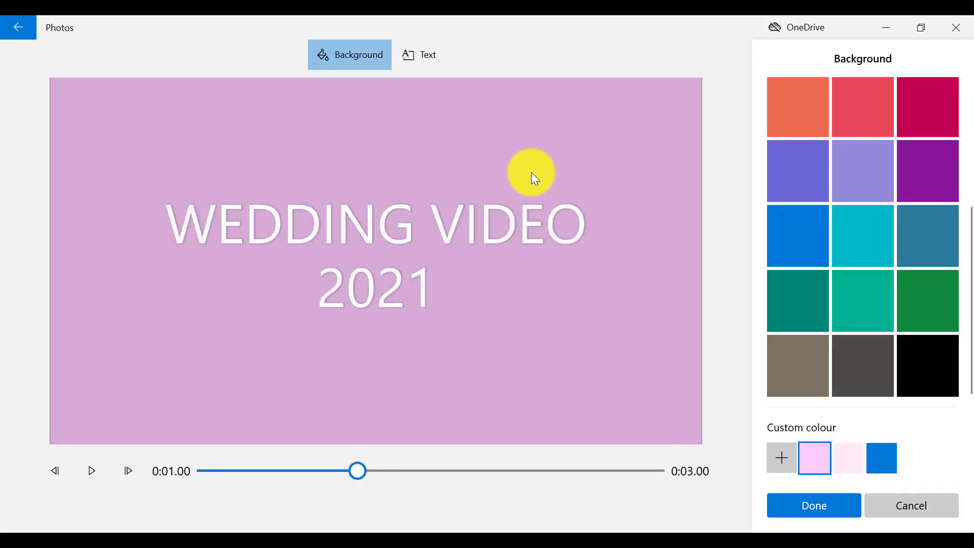
Shorten how long the title text stays on screen, making the card 2.0 seconds.
click(426, 55)
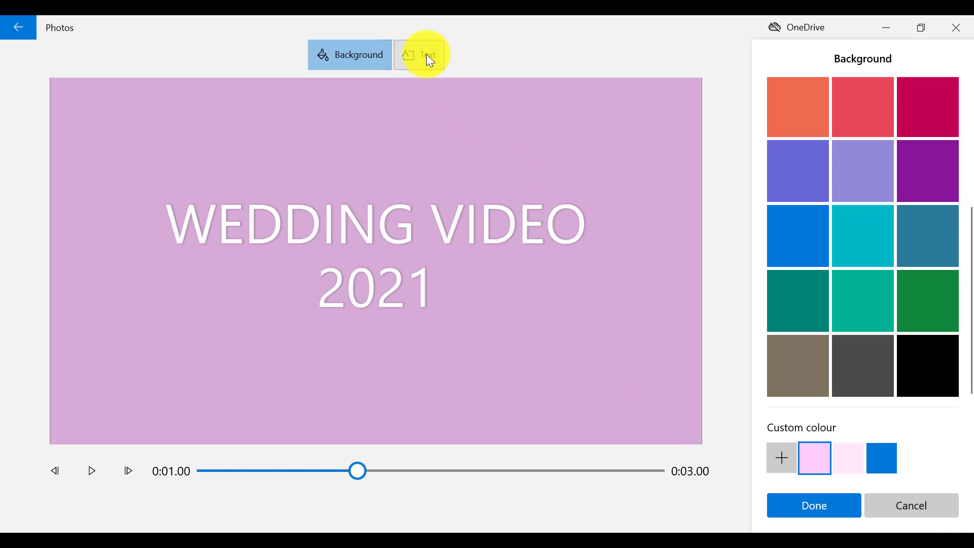
drag(618, 450, 513, 452)
mouse_move(670, 492)
mouse_down()
mouse_move(538, 500)
mouse_move(547, 500)
mouse_up()
click(809, 507)
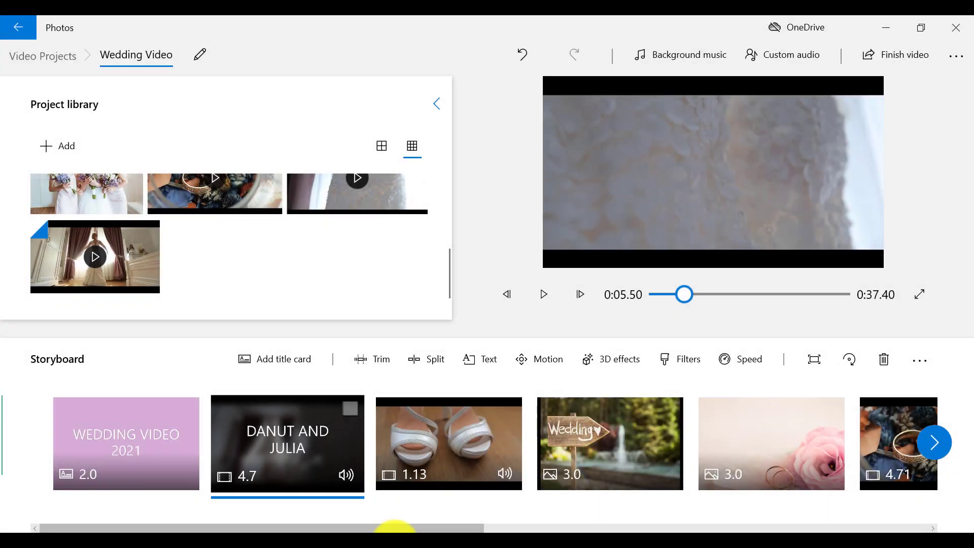
Select the lavender WEDDING VIDEO 2021 title card at the start of the storyboard.
click(165, 476)
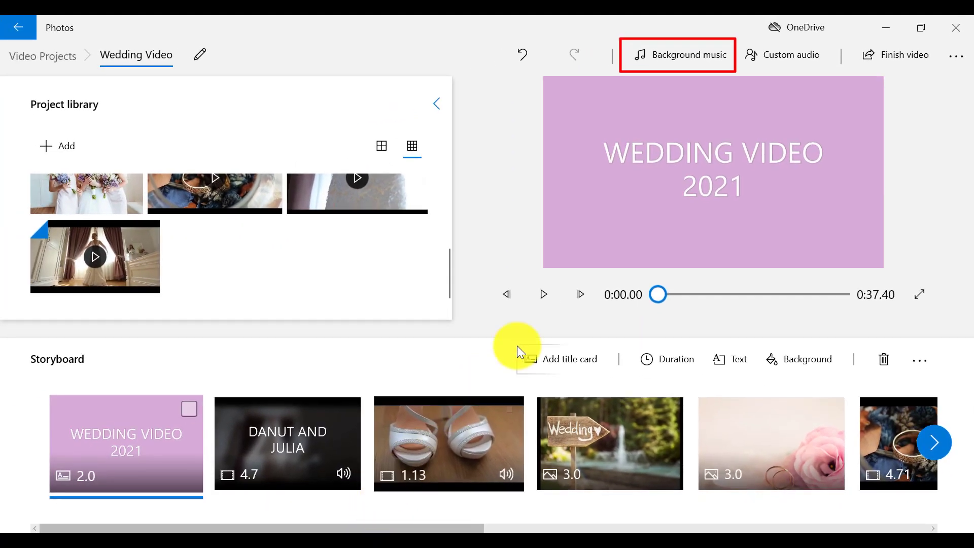
Set Remember When as the project's background music track.
click(680, 53)
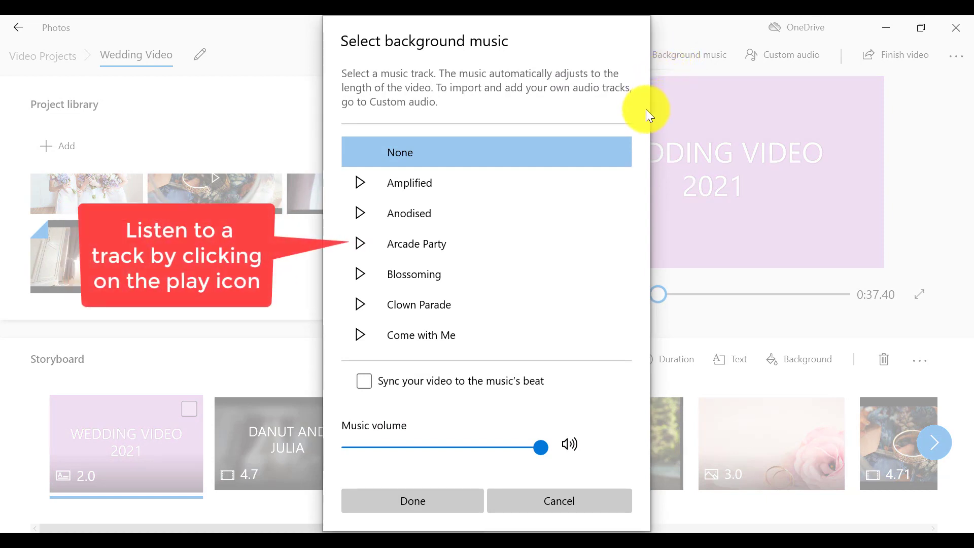
scroll(628, 164, down, 5)
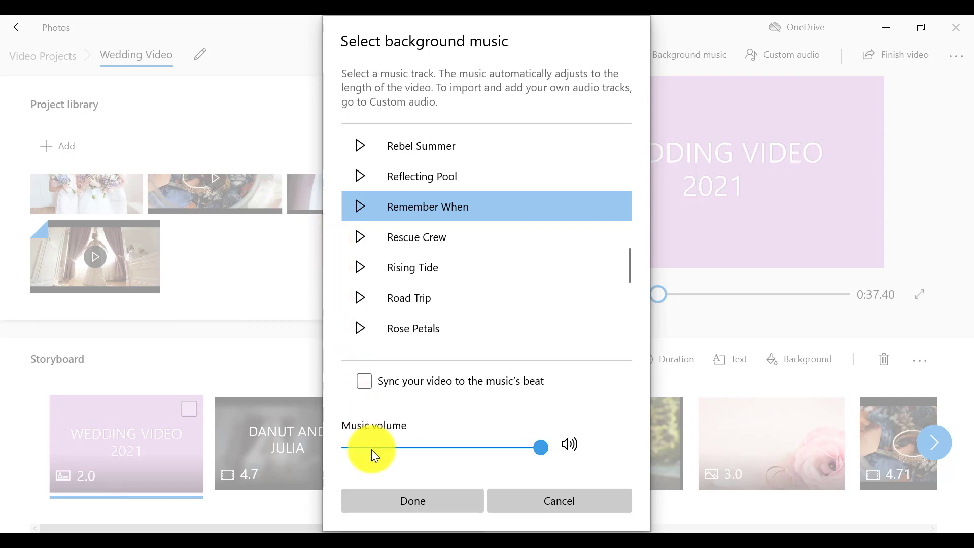
click(406, 503)
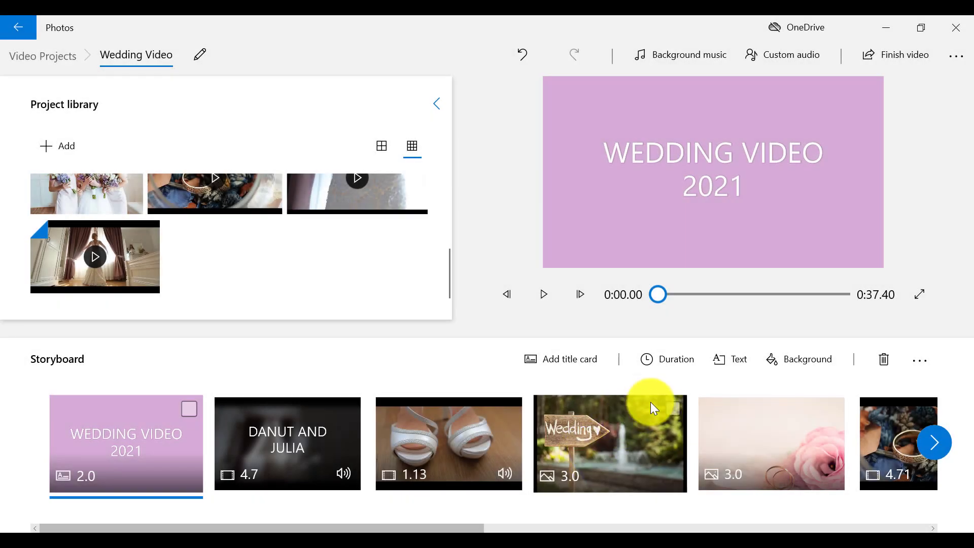
Add BIRDS OF EDEN LOW SOUND from the Music folder as custom audio.
click(785, 68)
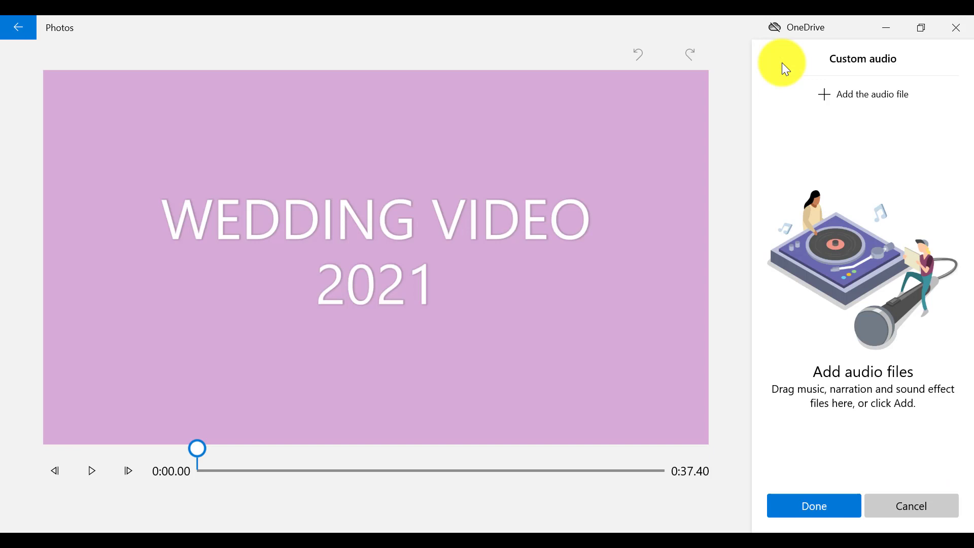
click(853, 102)
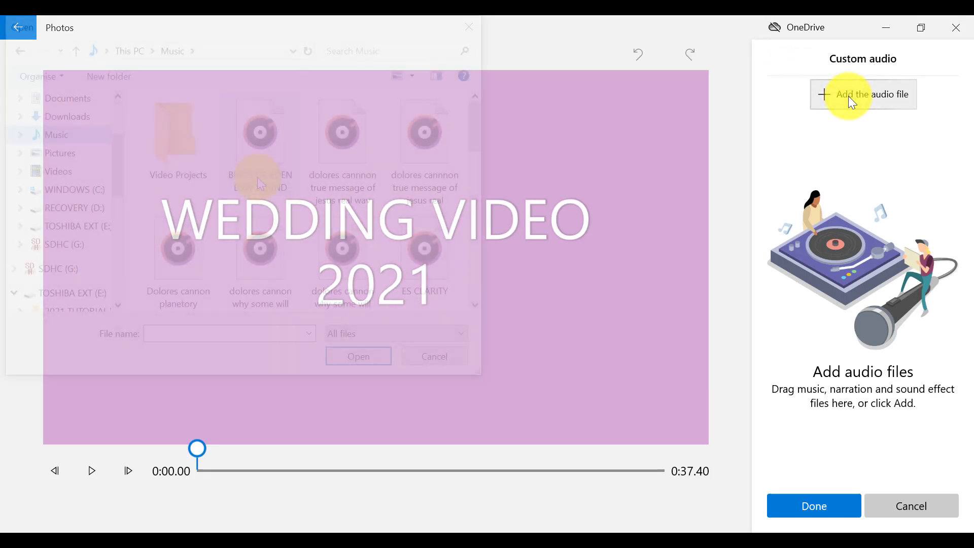
click(259, 180)
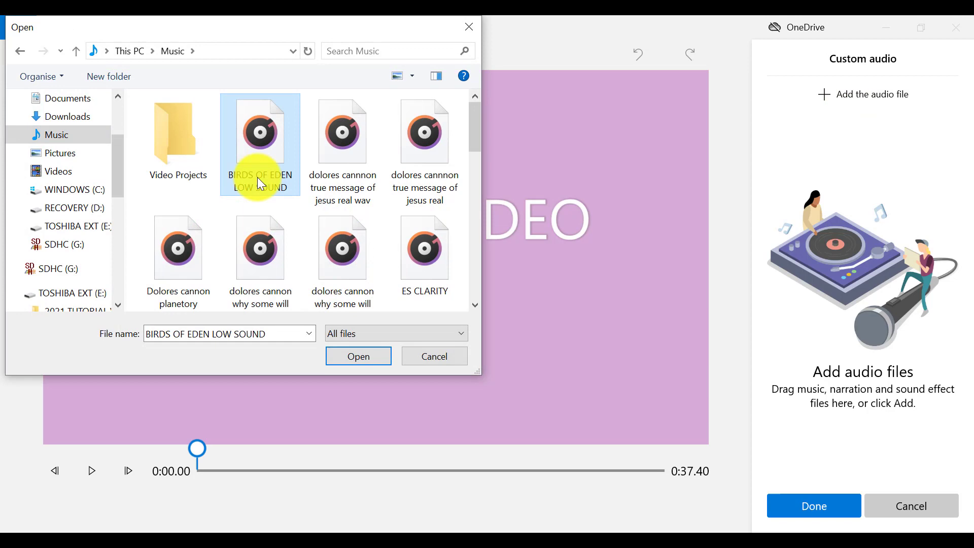
click(355, 359)
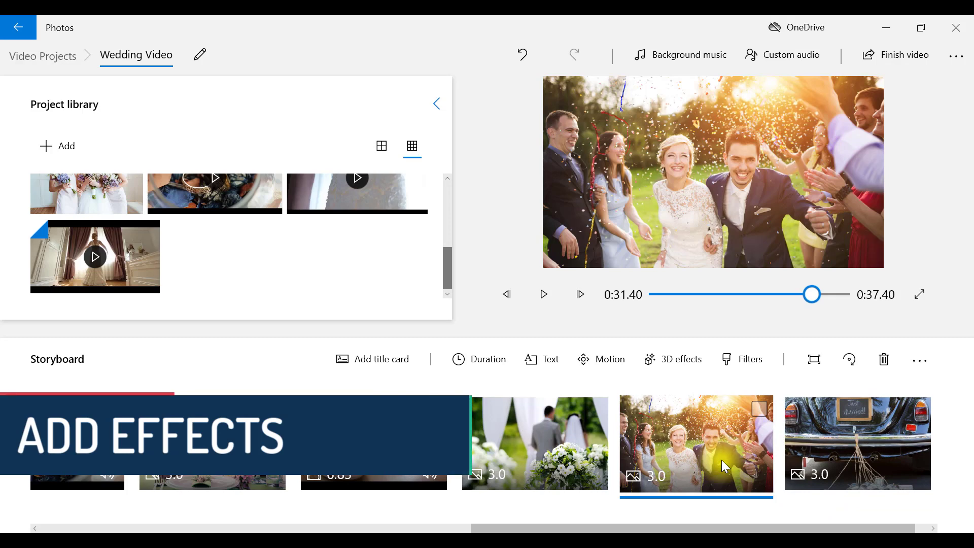
Apply the Zoom in centre motion effect to the confetti couple photo.
click(617, 356)
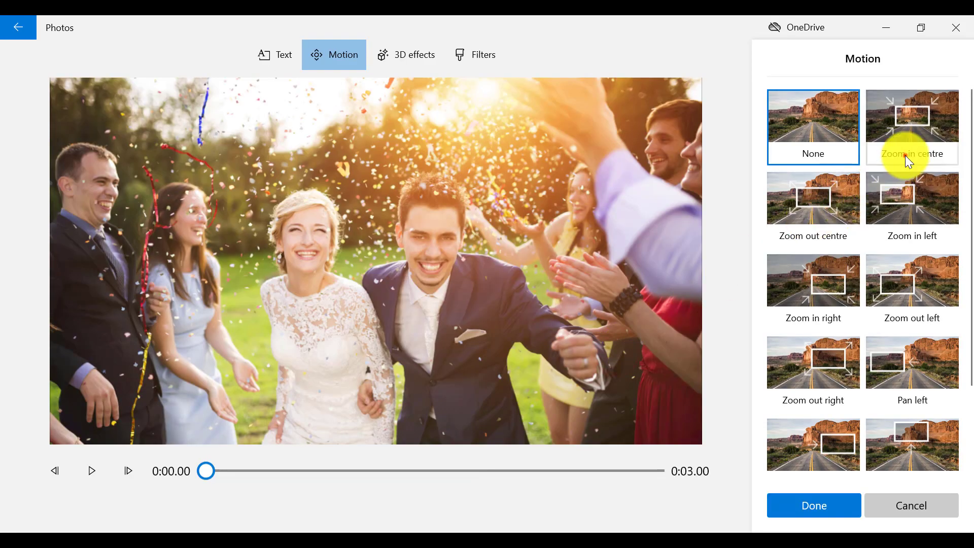
click(905, 155)
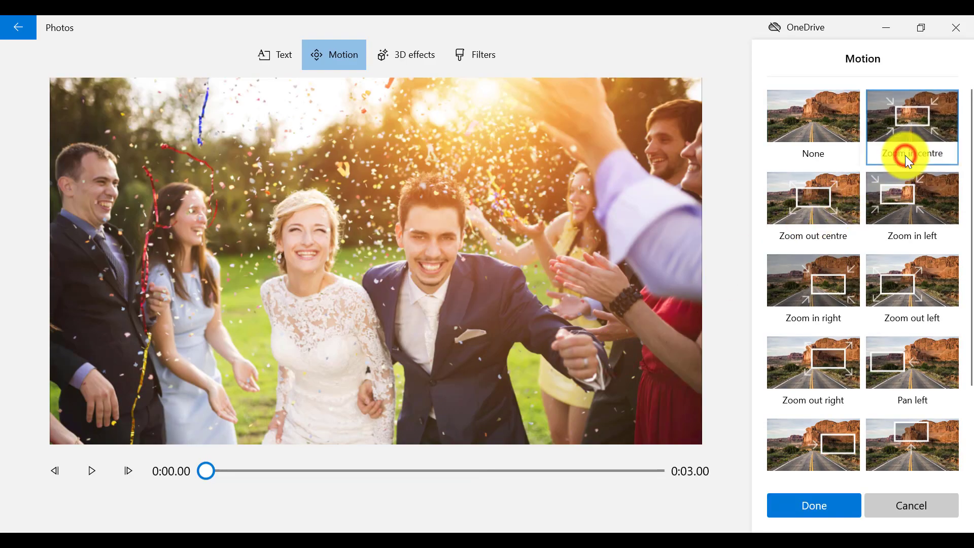
click(824, 499)
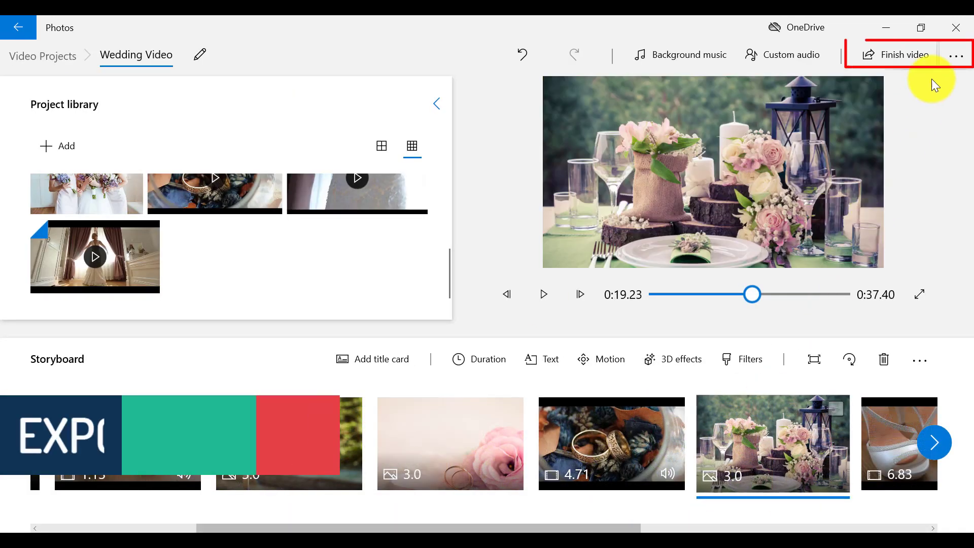
Choose High 1080p quality for exporting the finished video.
click(903, 55)
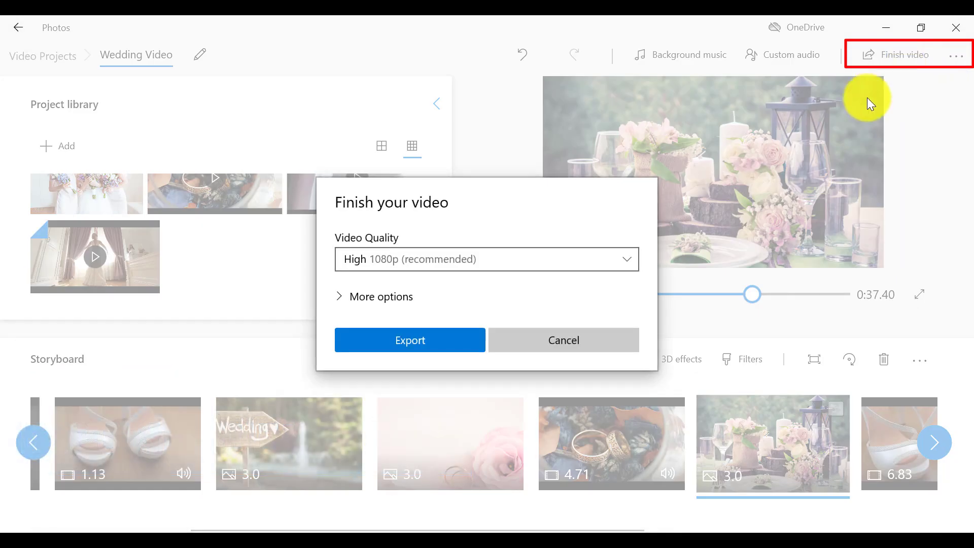
click(633, 262)
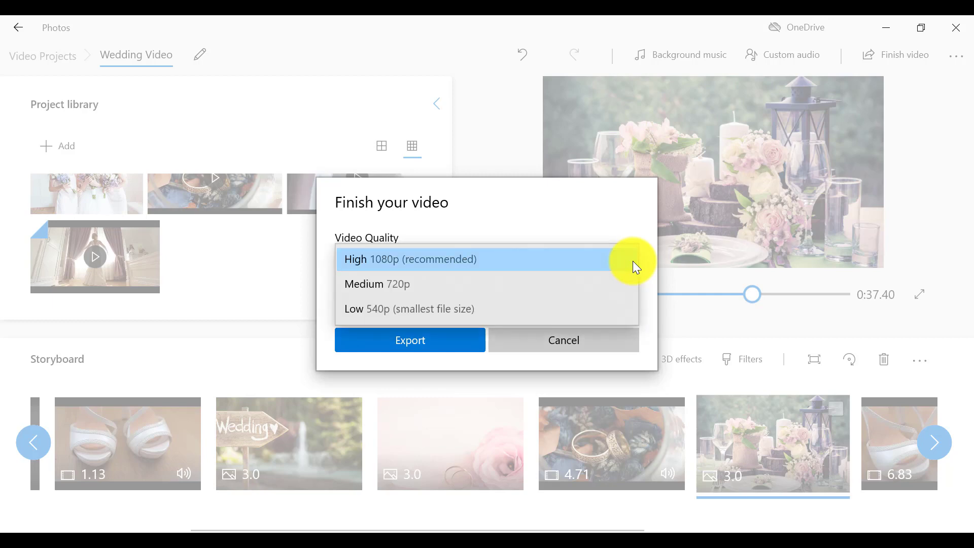
click(632, 261)
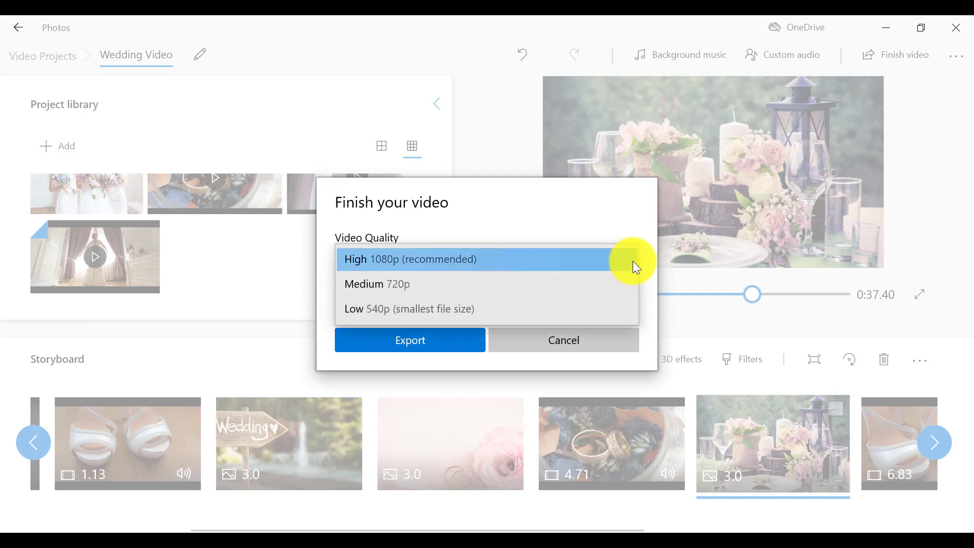
click(453, 339)
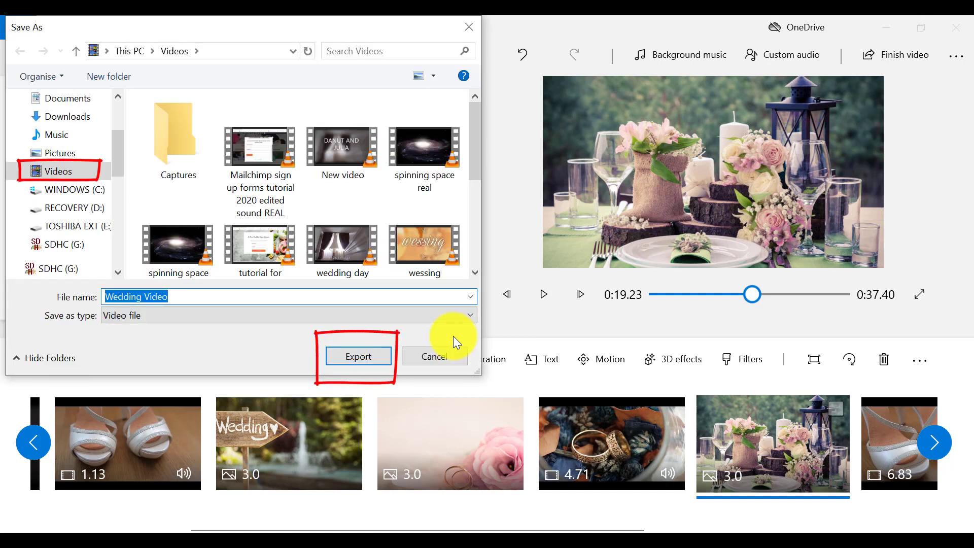
Export the video as 'Wedding Video' in the Videos folder.
click(370, 360)
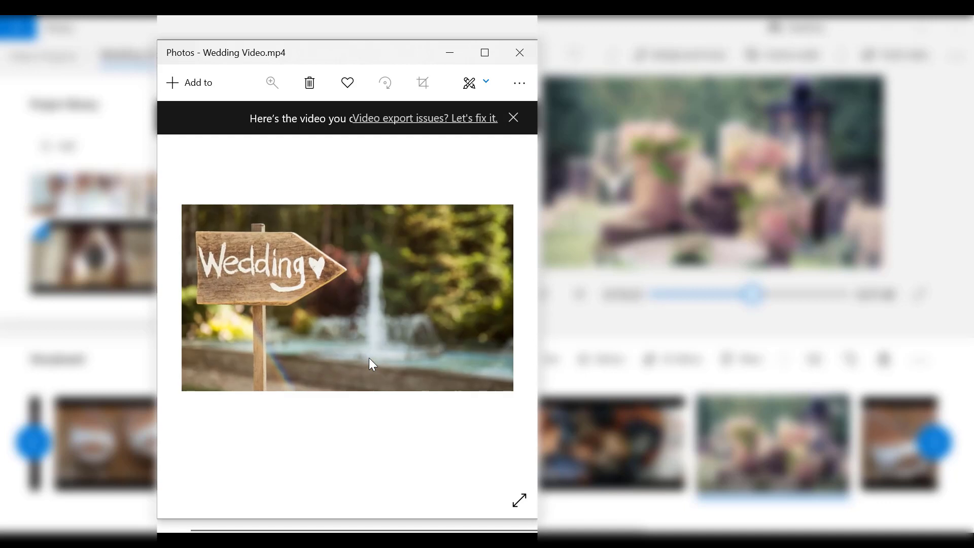
mouse_move(380, 394)
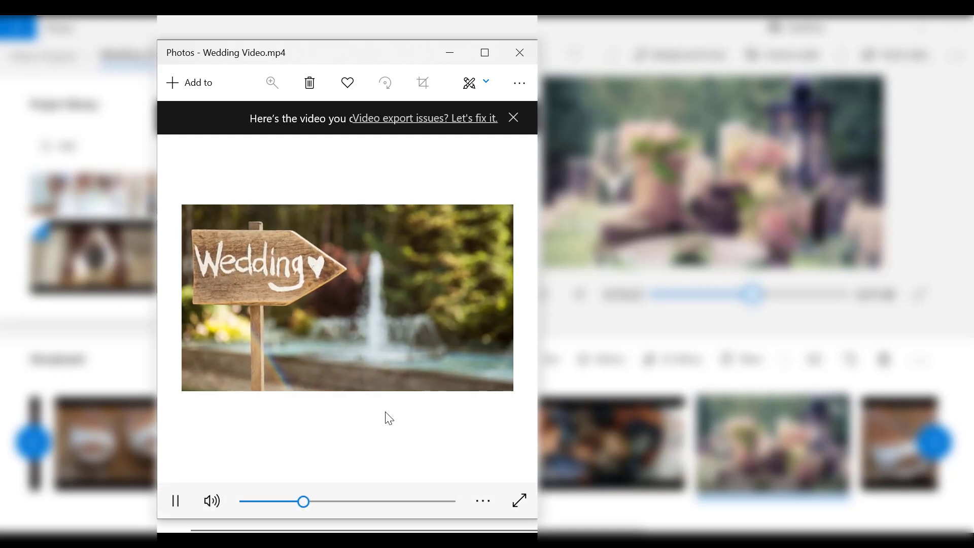